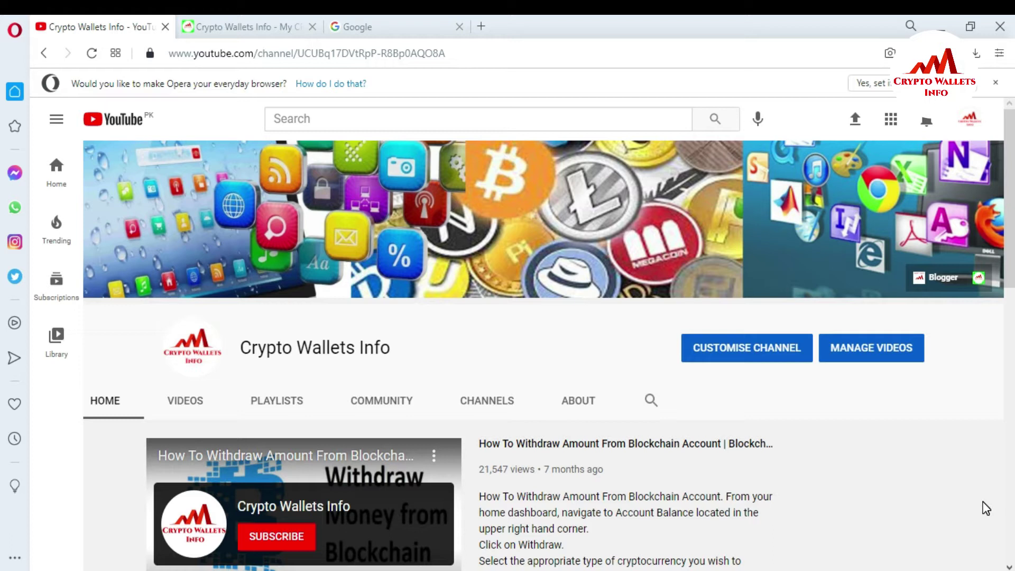
Switch from the Crypto Wallets Info tab to the blank Google search tab
click(258, 17)
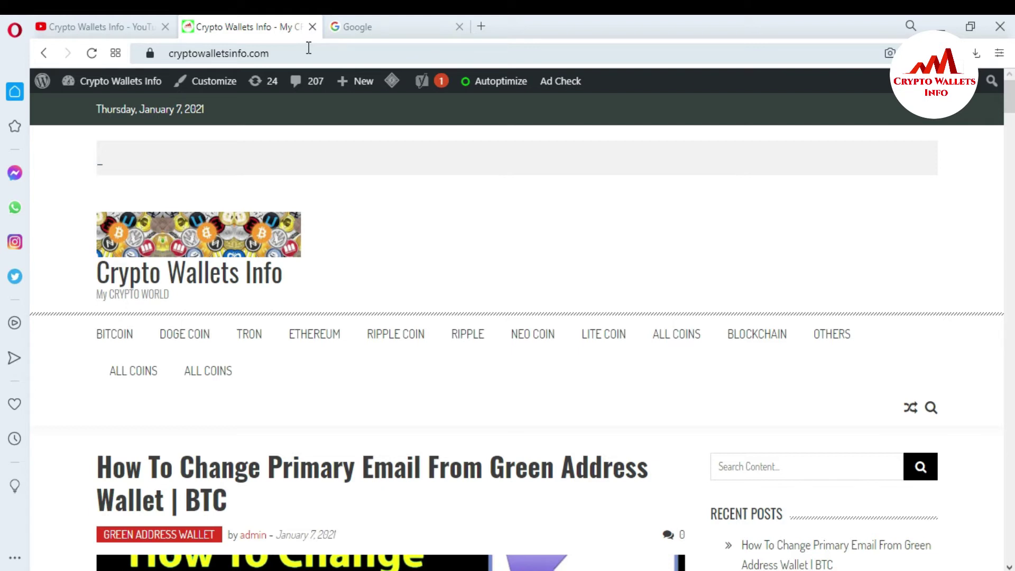
click(362, 18)
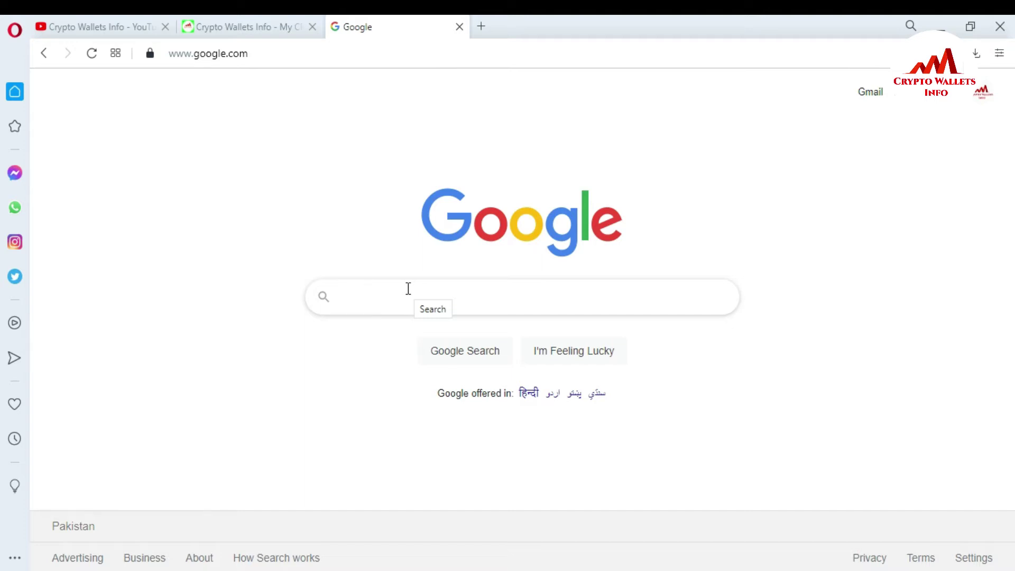
Search Google for 'myetherwallet', starting from 'myeth' and taking the suggestion
text(myeth)
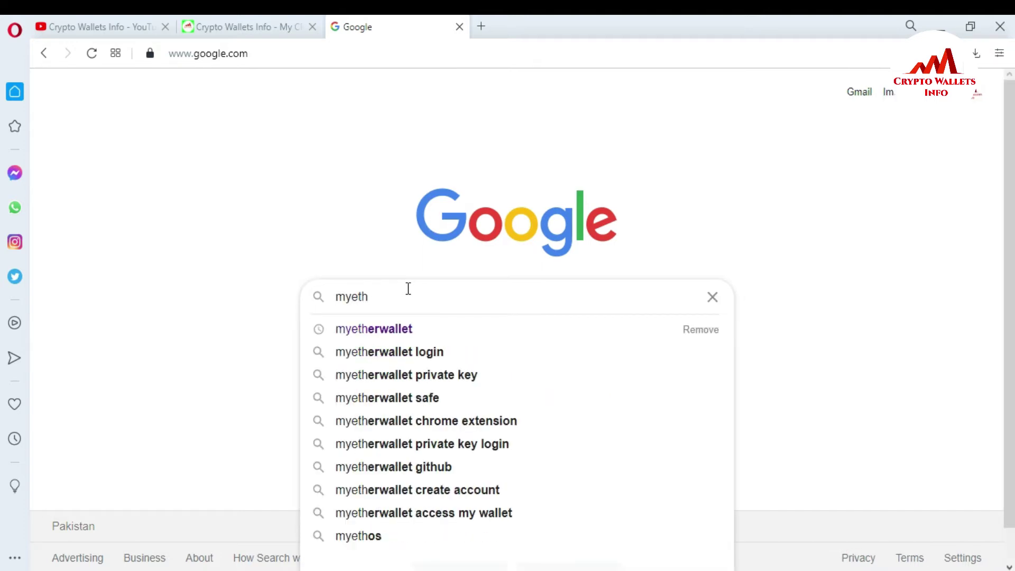
click(395, 335)
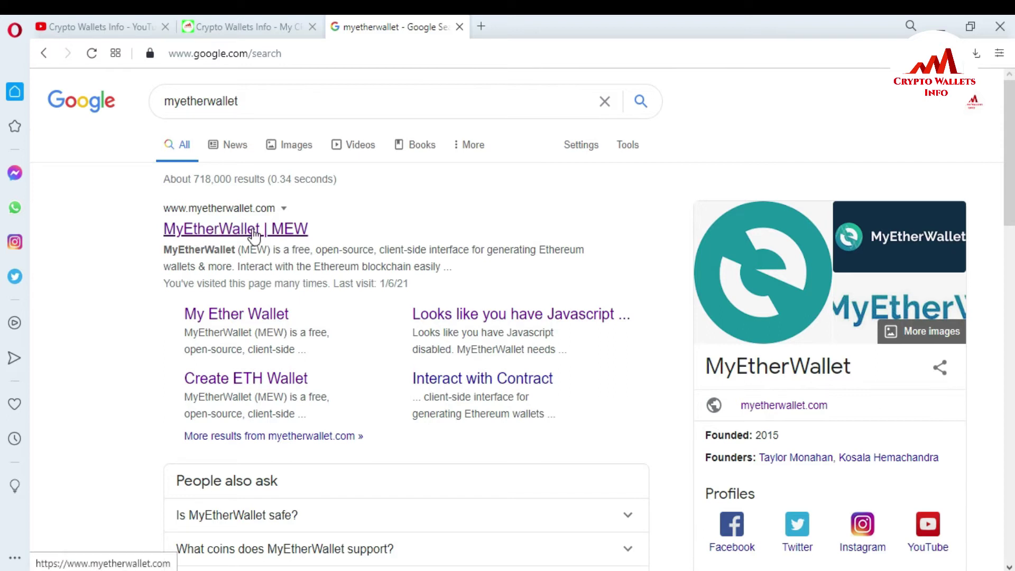
Open the official 'MyEtherWallet | MEW' result and scroll down to the Create A New Wallet card
click(234, 231)
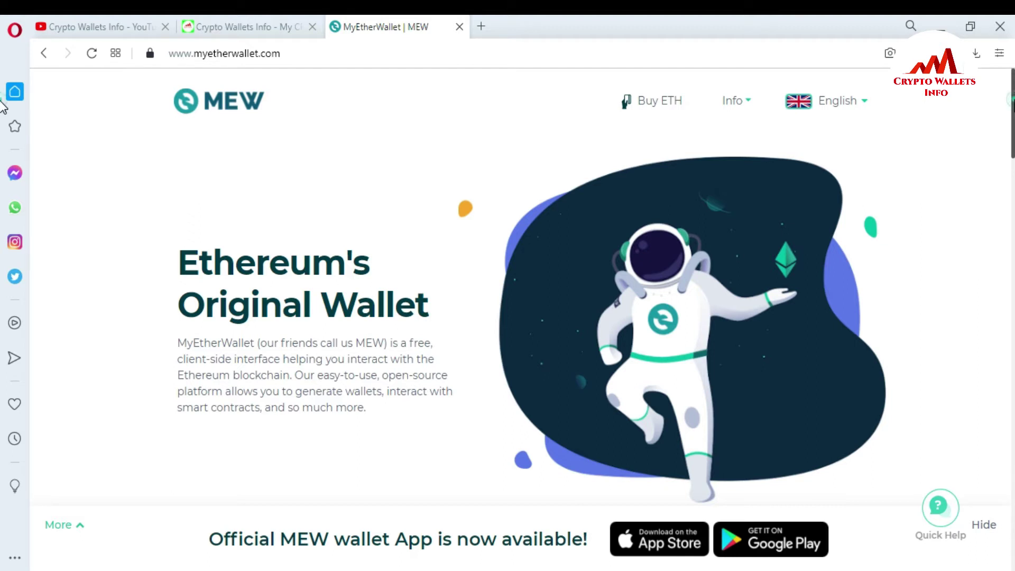
scroll(212, 130, down, 2)
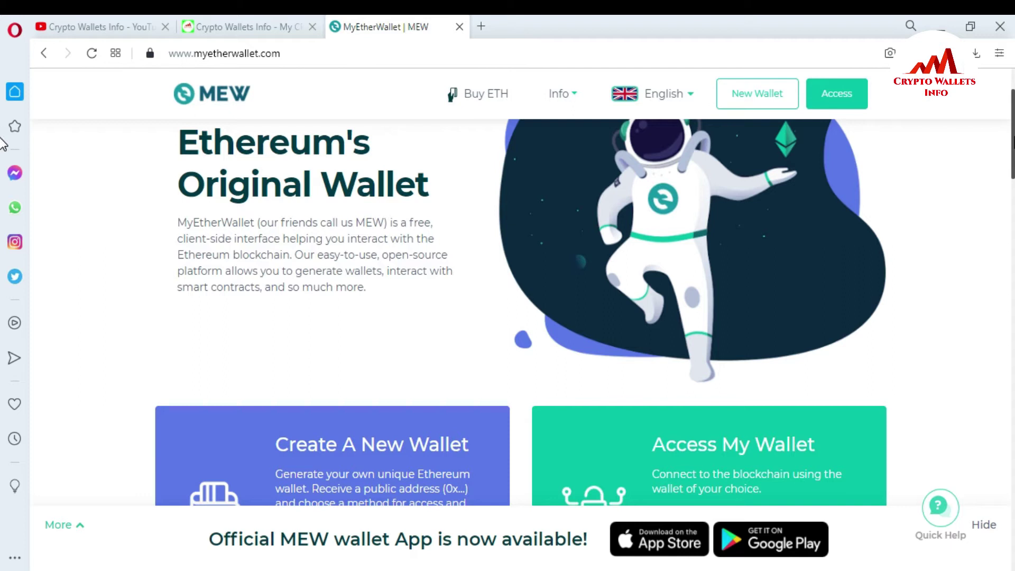
scroll(2, 158, down, 5)
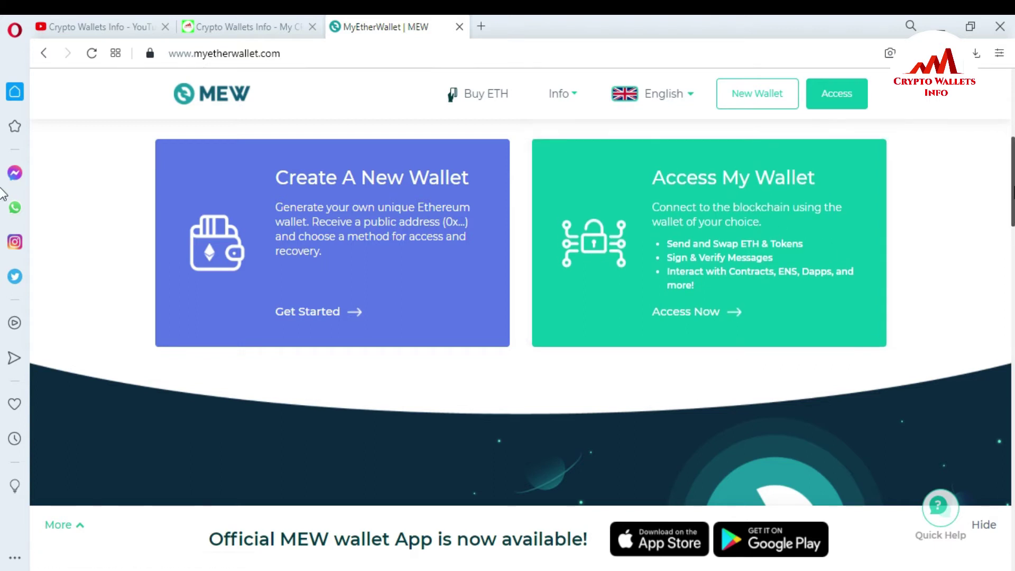
scroll(2, 200, down, 2)
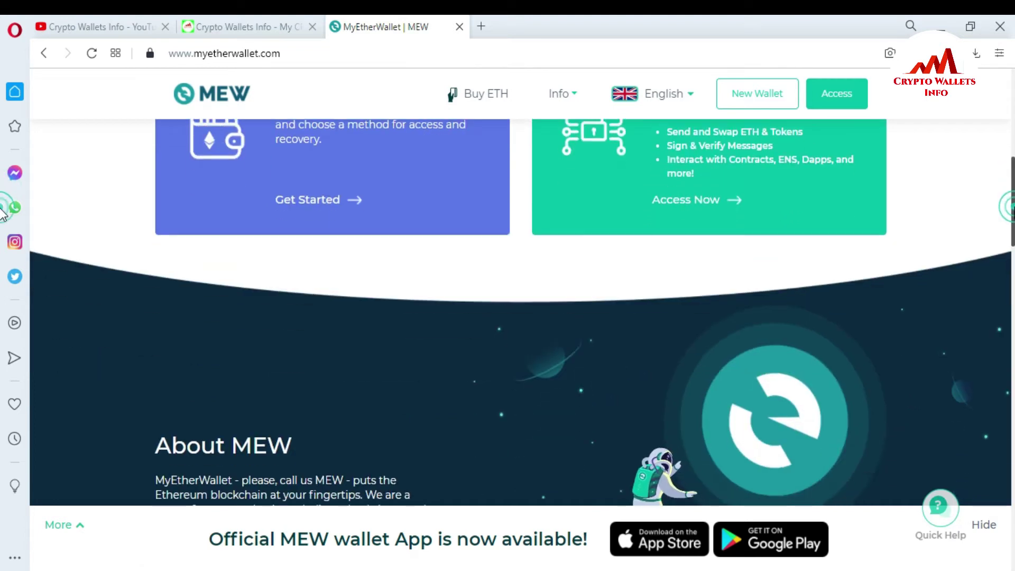
scroll(3, 209, up, 1)
scroll(2, 211, down, 5)
scroll(3, 254, up, 1)
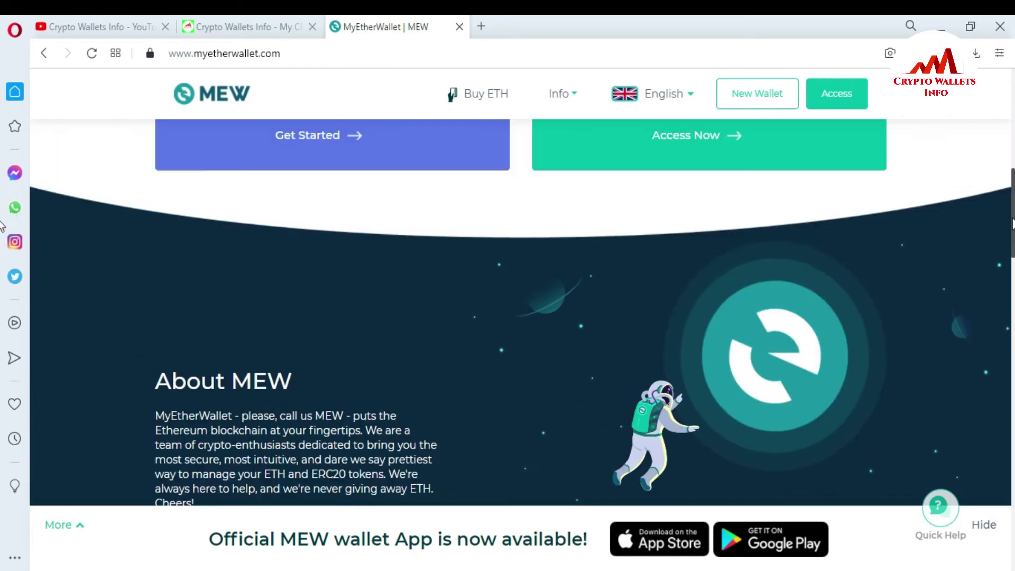
scroll(2, 296, down, 4)
scroll(2, 313, down, 4)
scroll(3, 316, up, 2)
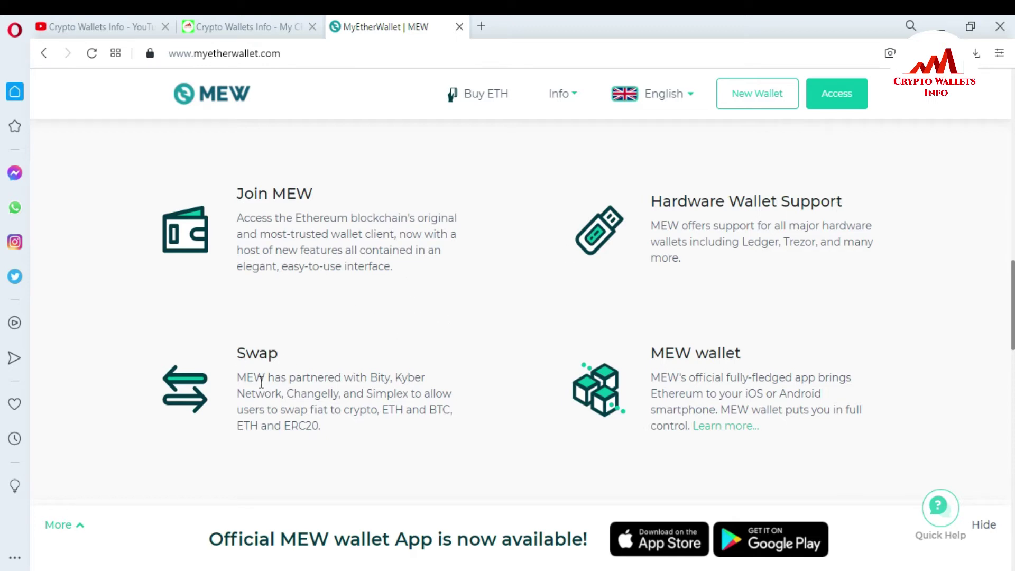
drag(240, 376, 307, 378)
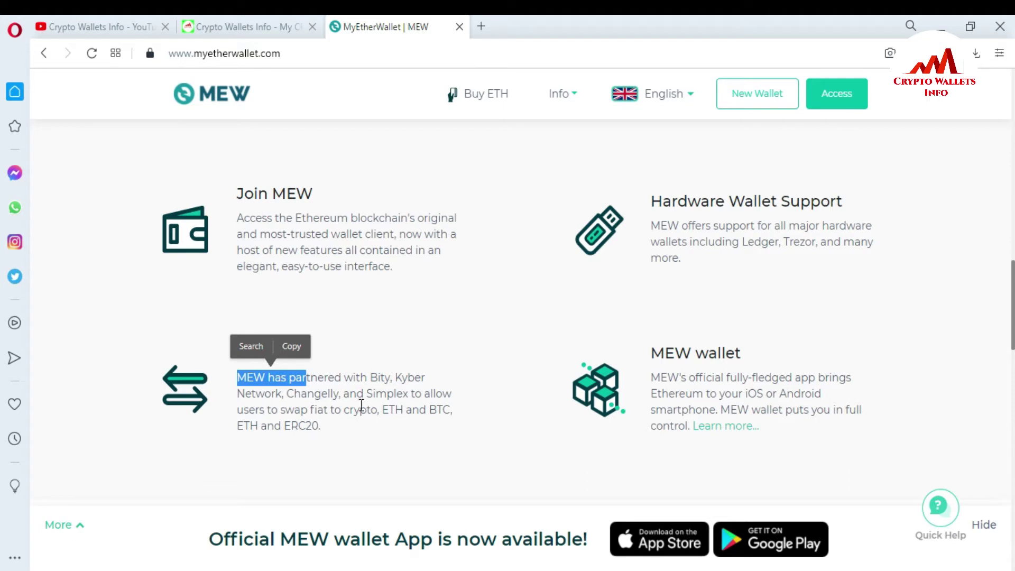
scroll(10, 360, down, 7)
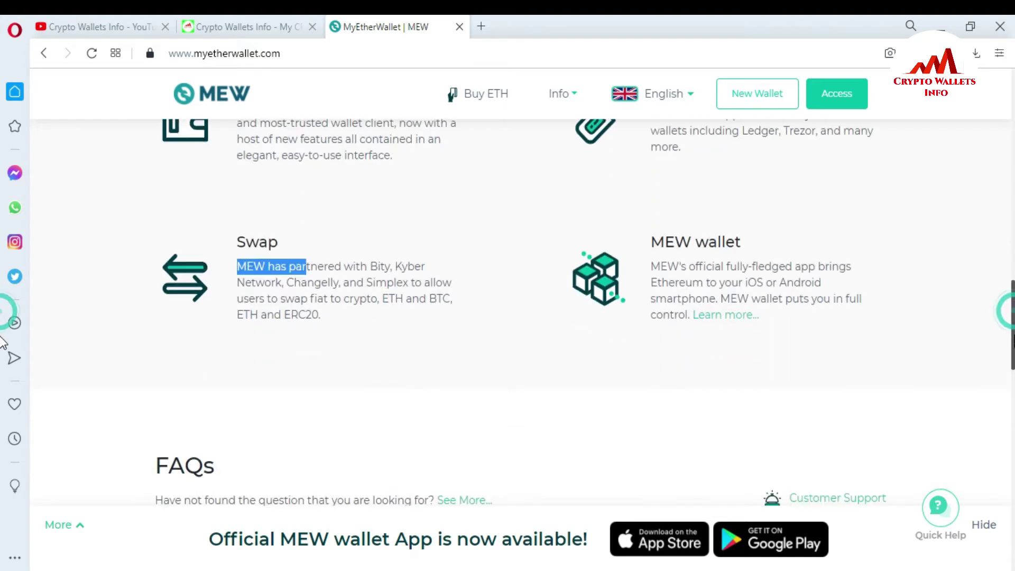
scroll(3, 378, down, 2)
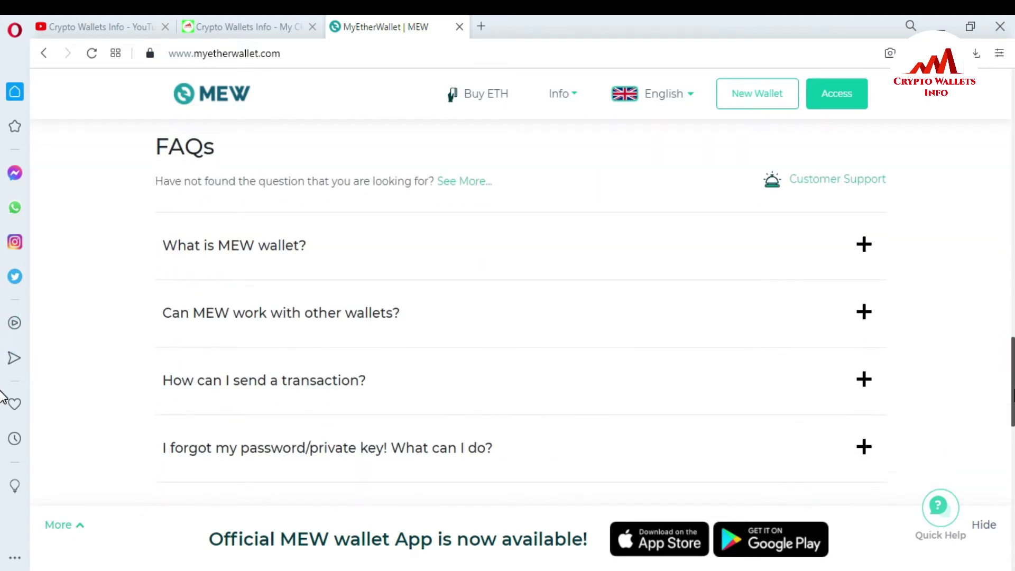
scroll(3, 396, down, 3)
scroll(2, 394, up, 4)
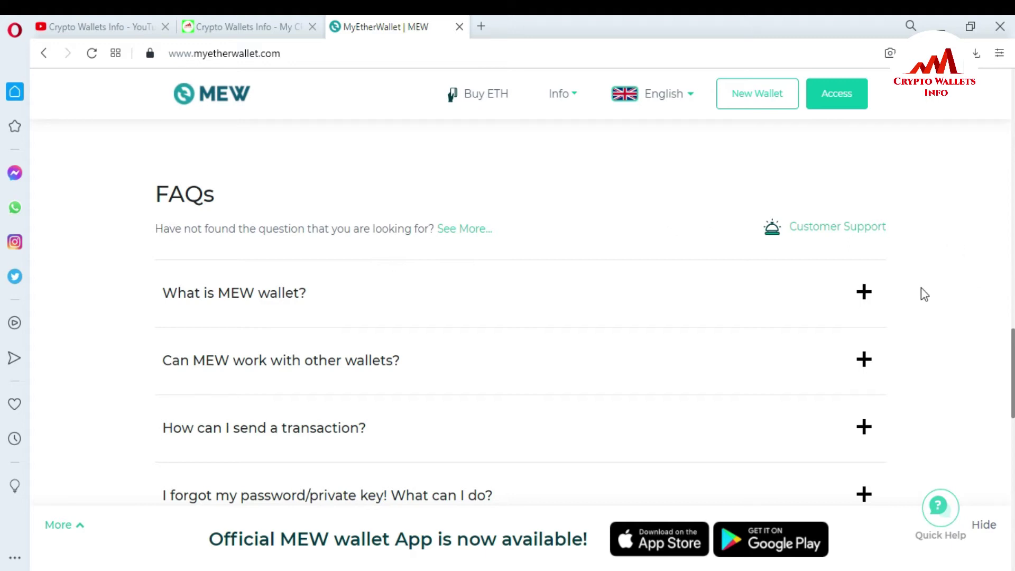
scroll(5, 380, down, 10)
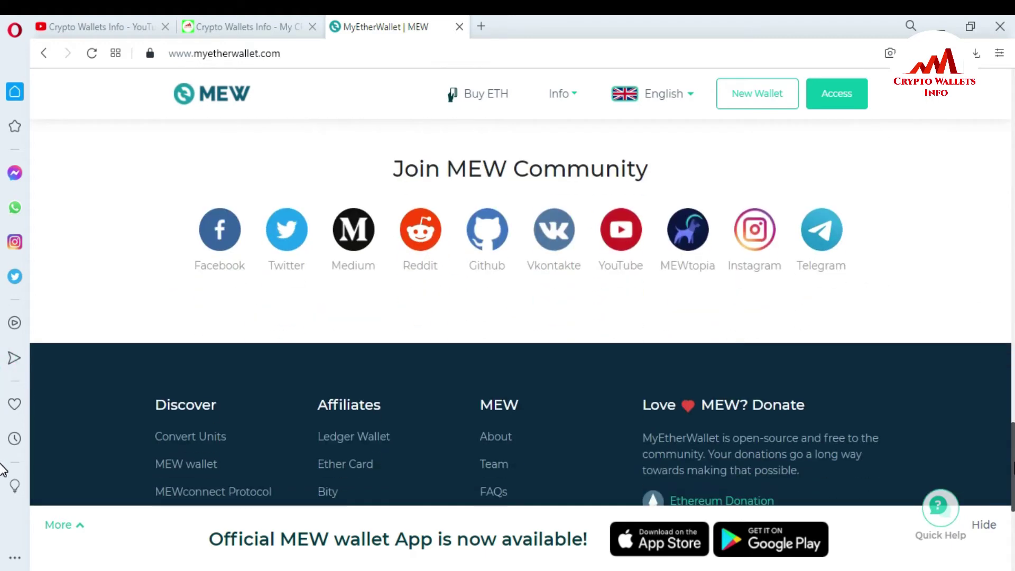
scroll(3, 449, up, 15)
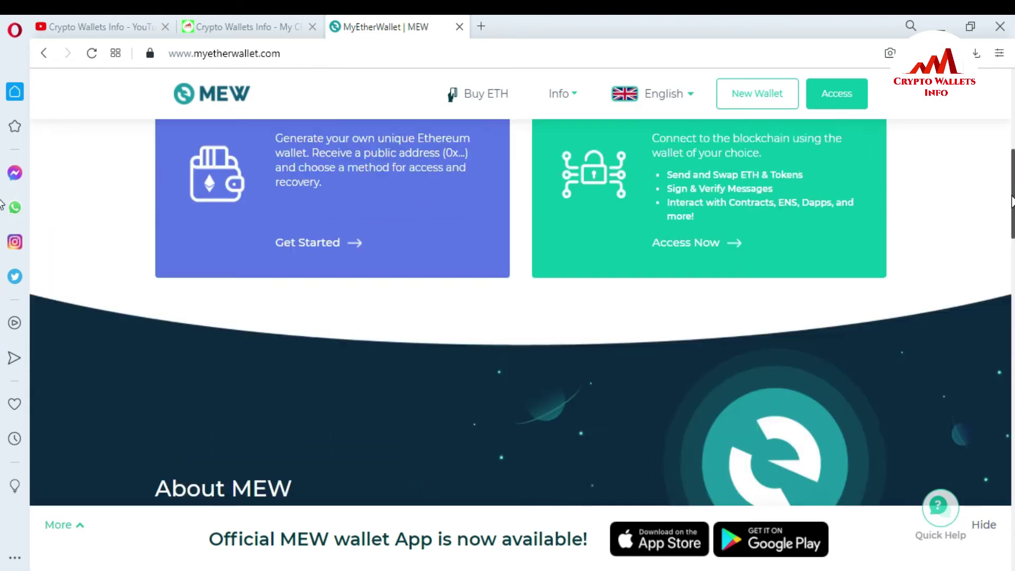
scroll(3, 204, up, 4)
scroll(2, 233, down, 8)
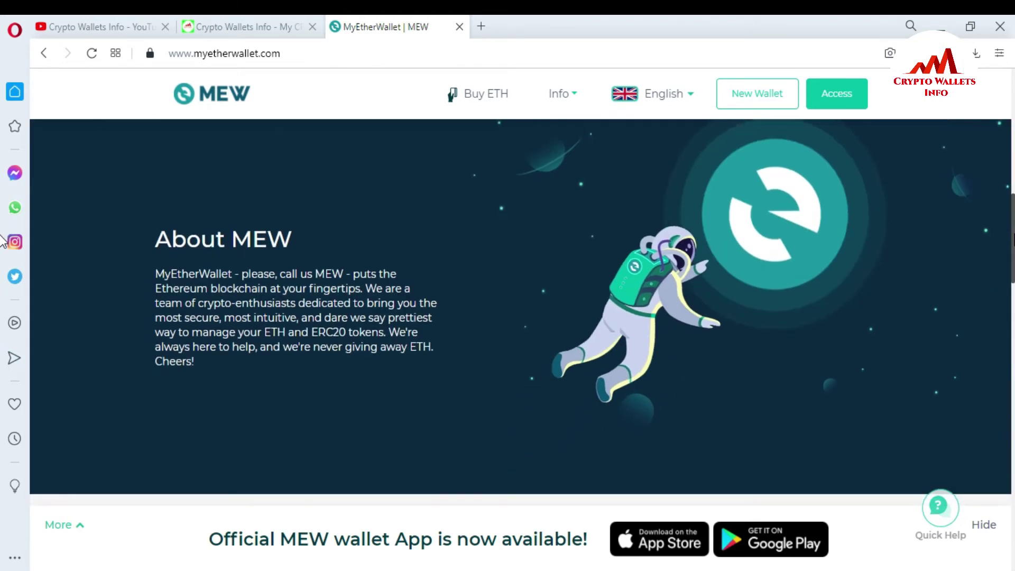
scroll(3, 201, up, 5)
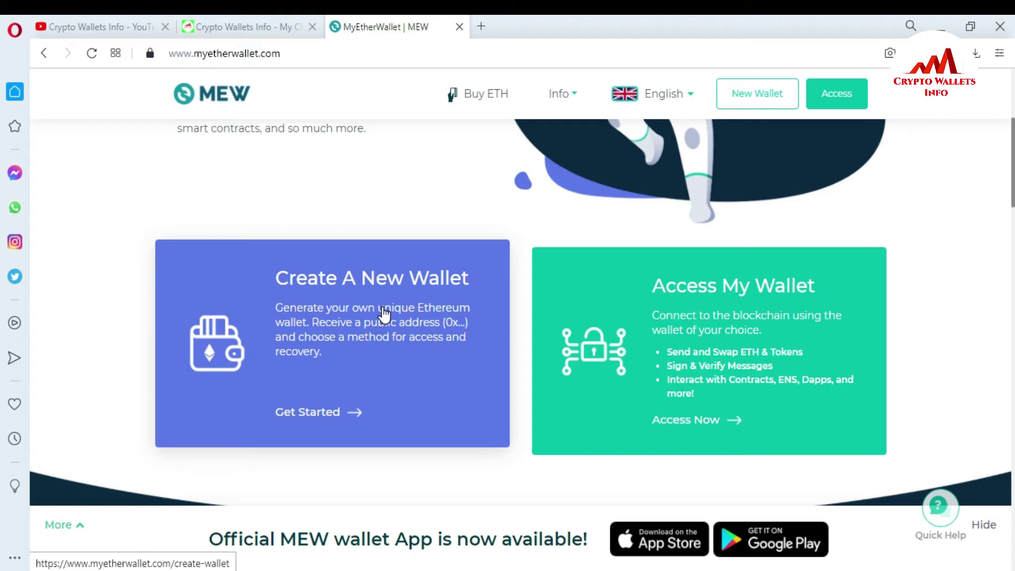
click(384, 314)
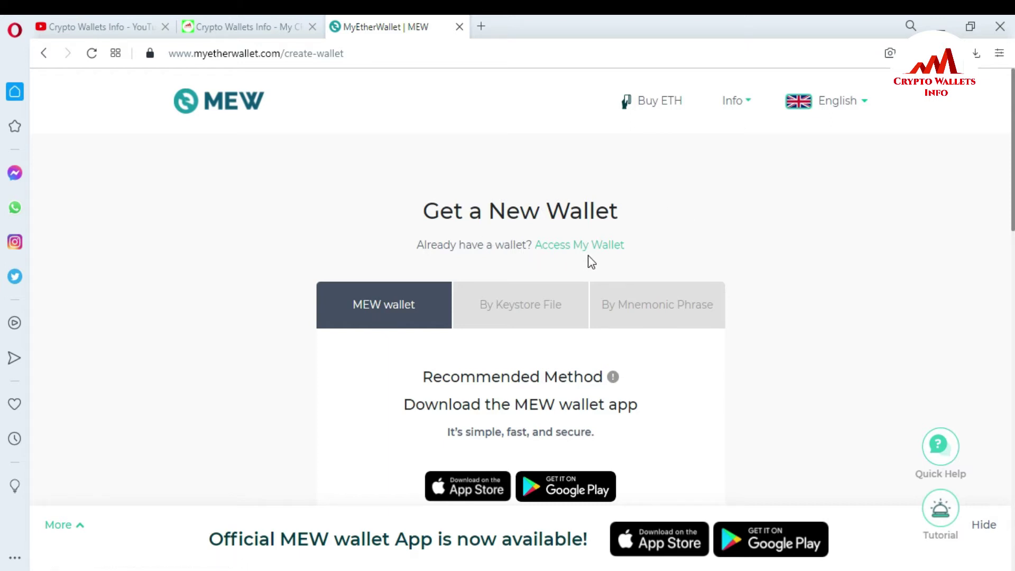
scroll(541, 206, down, 1)
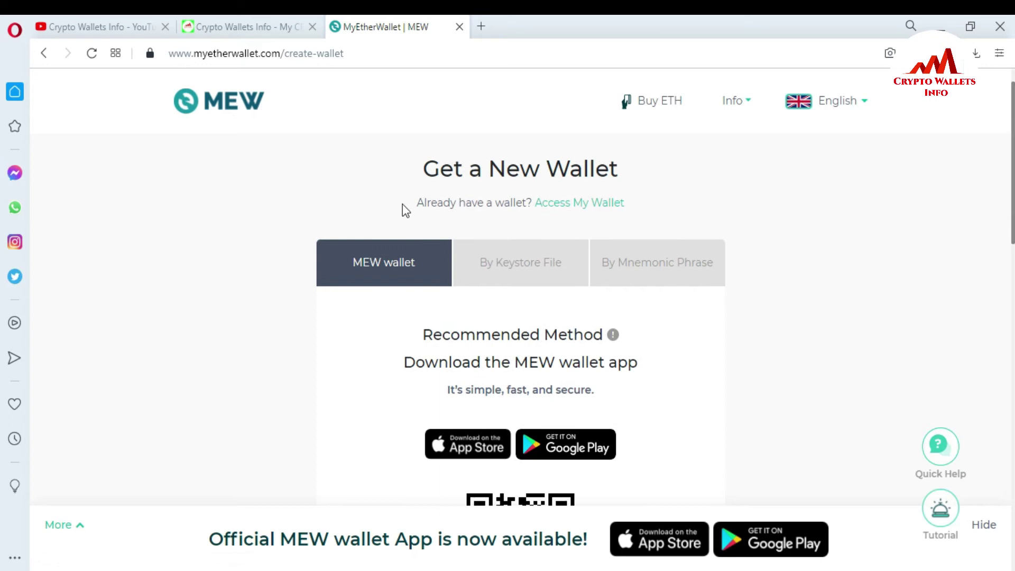
mouse_move(407, 204)
mouse_down()
mouse_move(437, 203)
mouse_move(390, 207)
mouse_up()
scroll(1007, 198, down, 1)
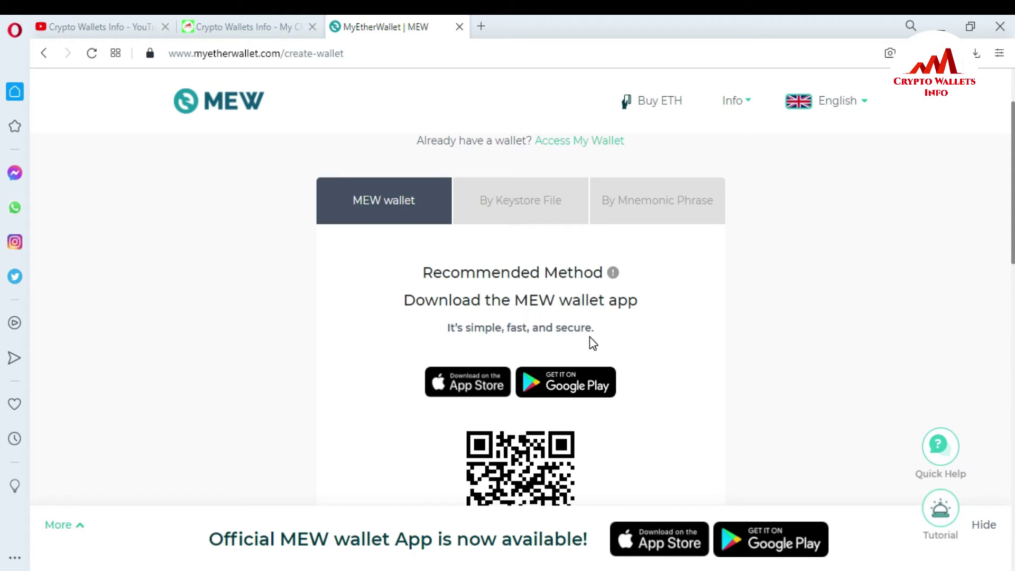
scroll(1005, 265, down, 2)
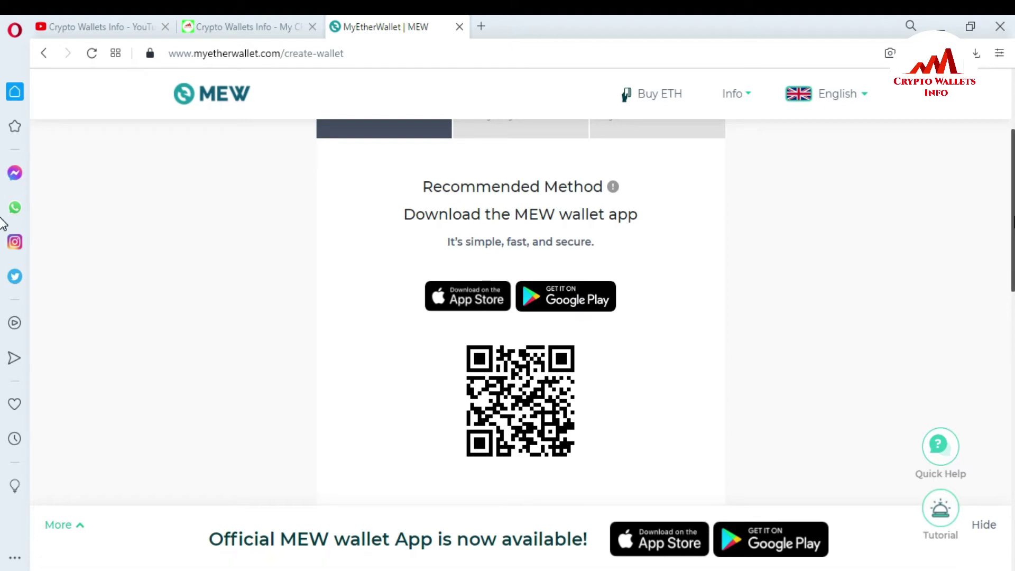
scroll(3, 222, down, 10)
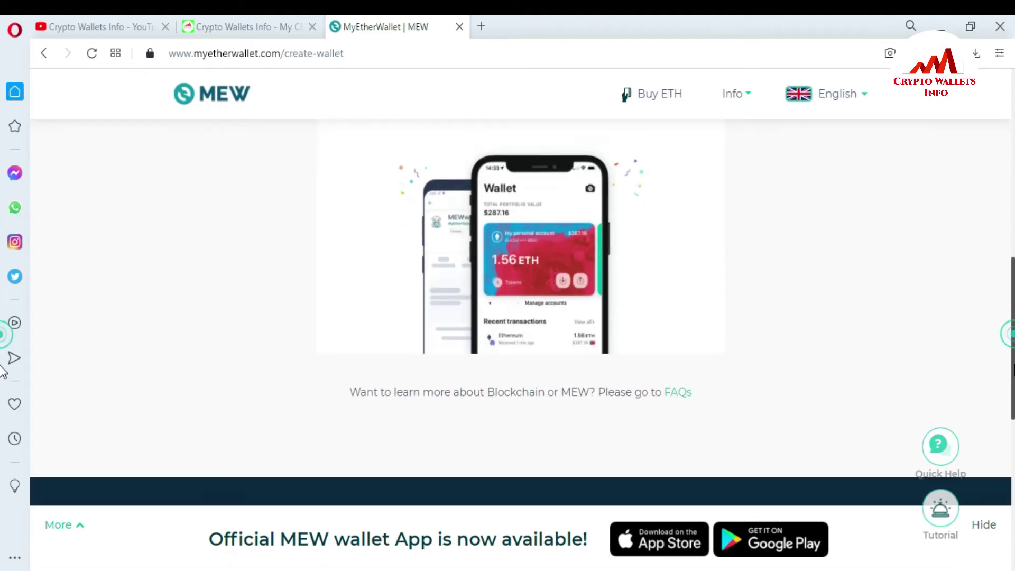
scroll(3, 405, up, 10)
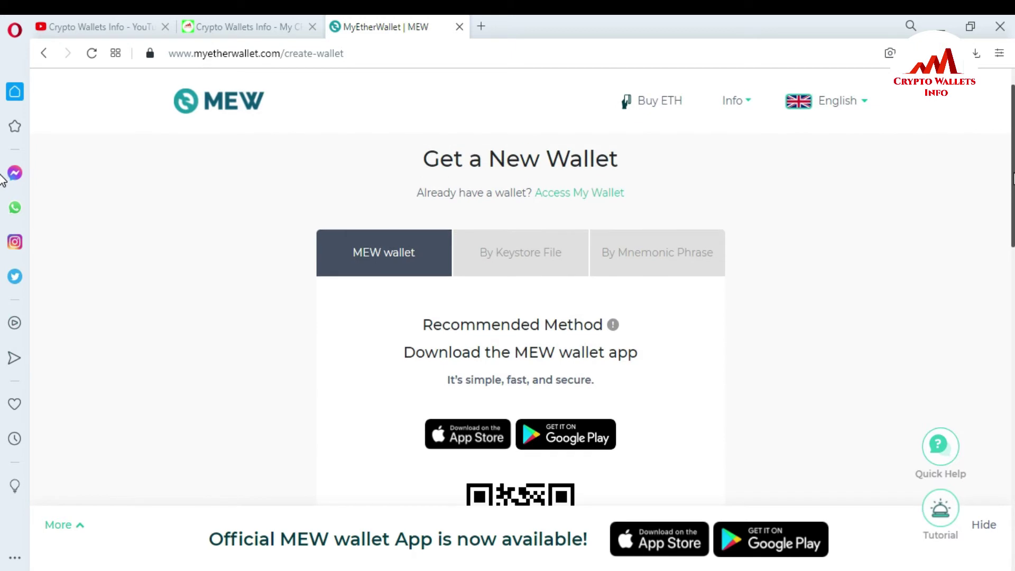
Look over the By Keystore File option, then switch to By Mnemonic Phrase
click(506, 264)
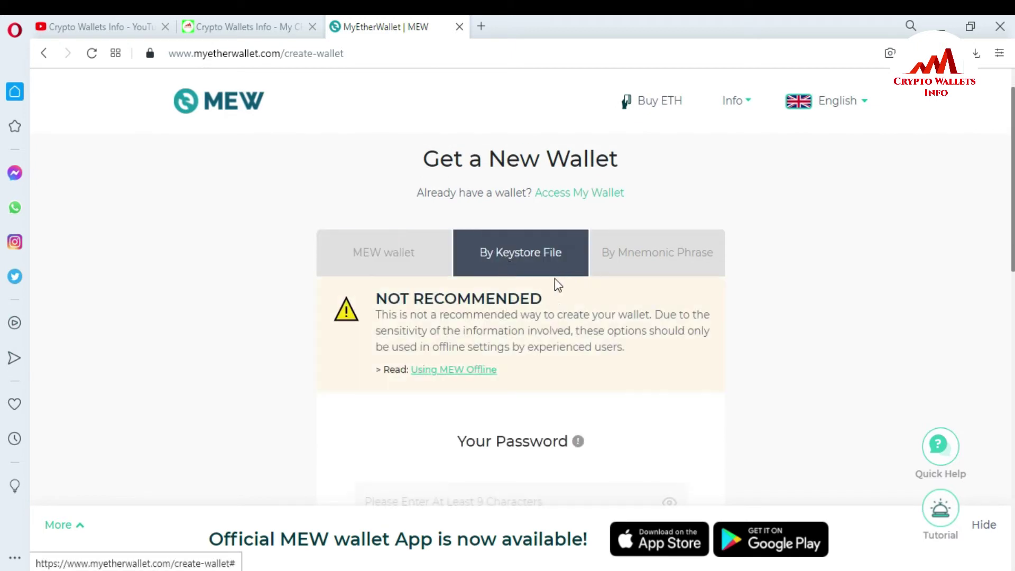
scroll(3, 232, down, 2)
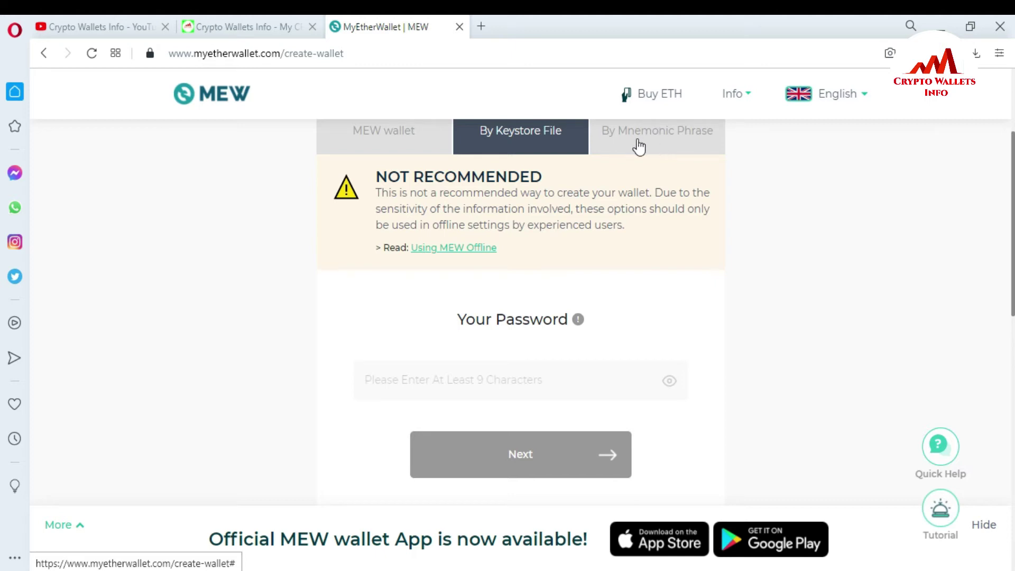
scroll(2, 221, up, 2)
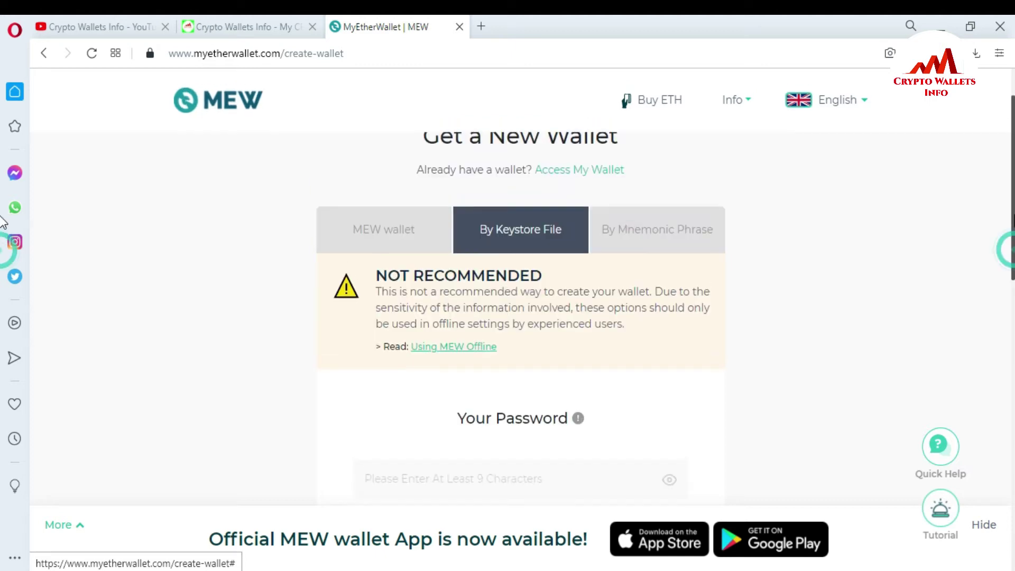
click(668, 233)
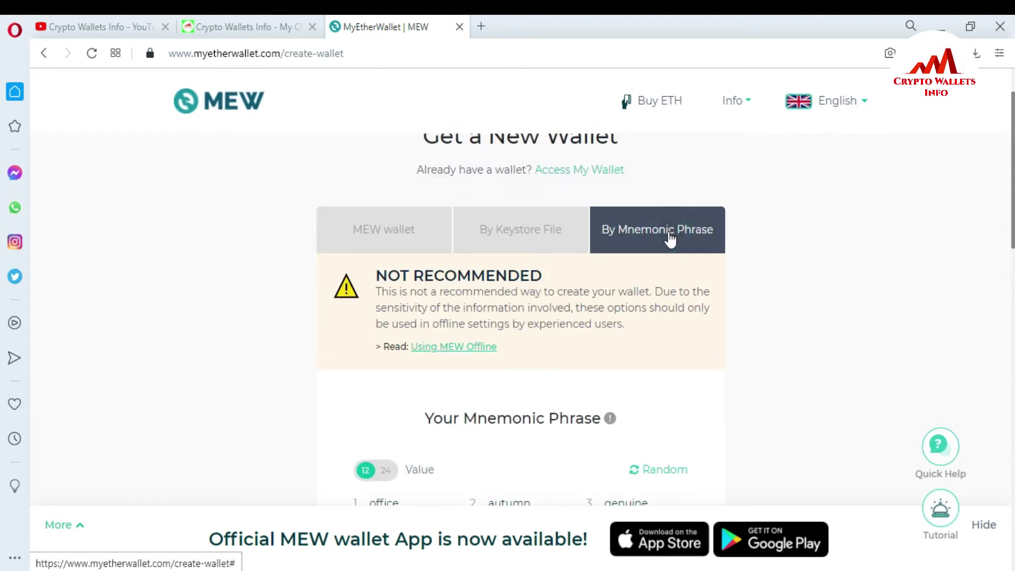
Scroll down to the mnemonic grid and select the twelve generated words
scroll(557, 201, down, 1)
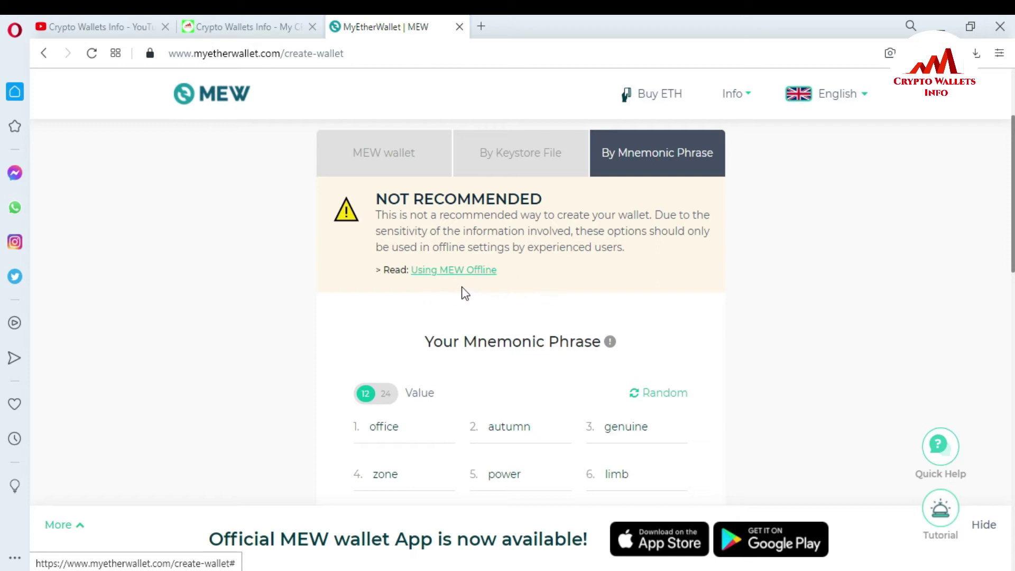
drag(511, 273, 418, 271)
scroll(521, 312, down, 3)
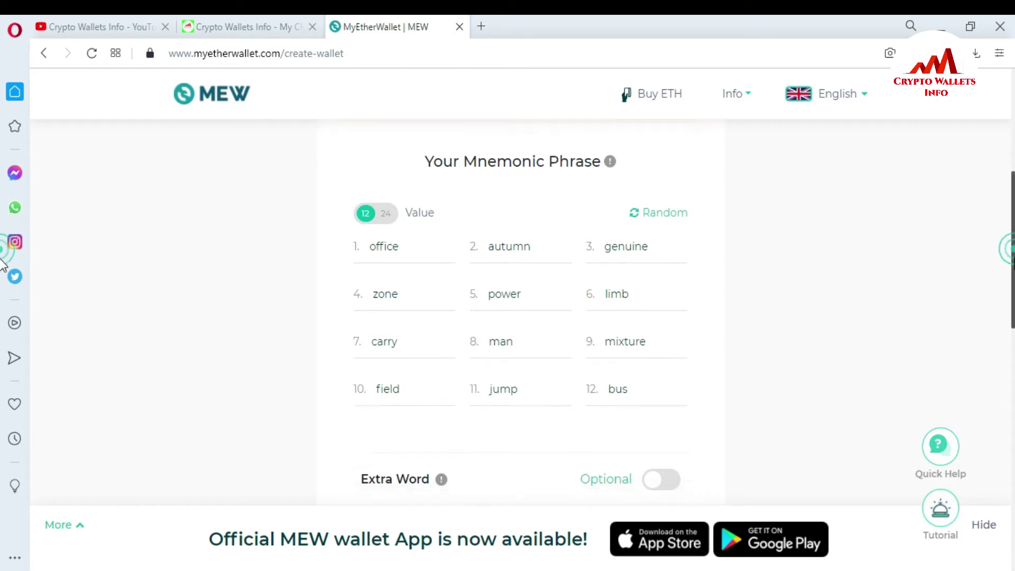
scroll(1010, 245, down, 1)
drag(656, 376, 335, 230)
click(826, 221)
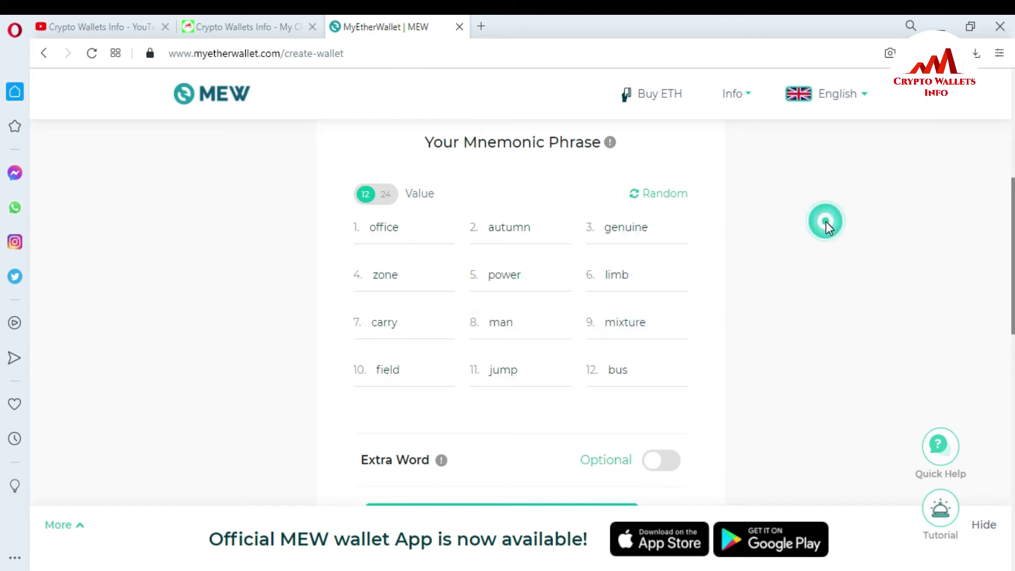
Switch the phrase length to 24 words and review the new word list
click(389, 198)
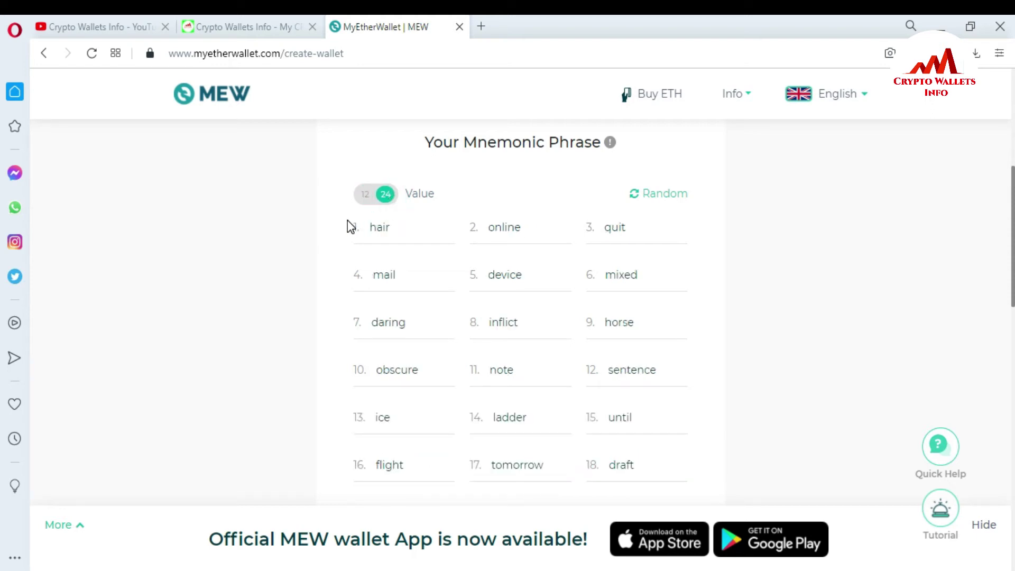
scroll(345, 220, down, 2)
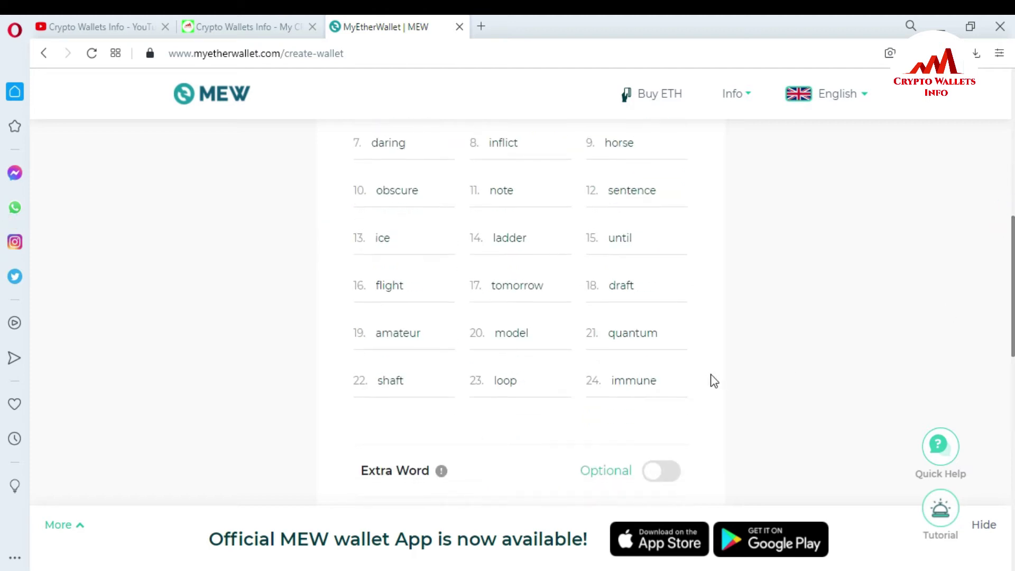
drag(667, 386, 381, 184)
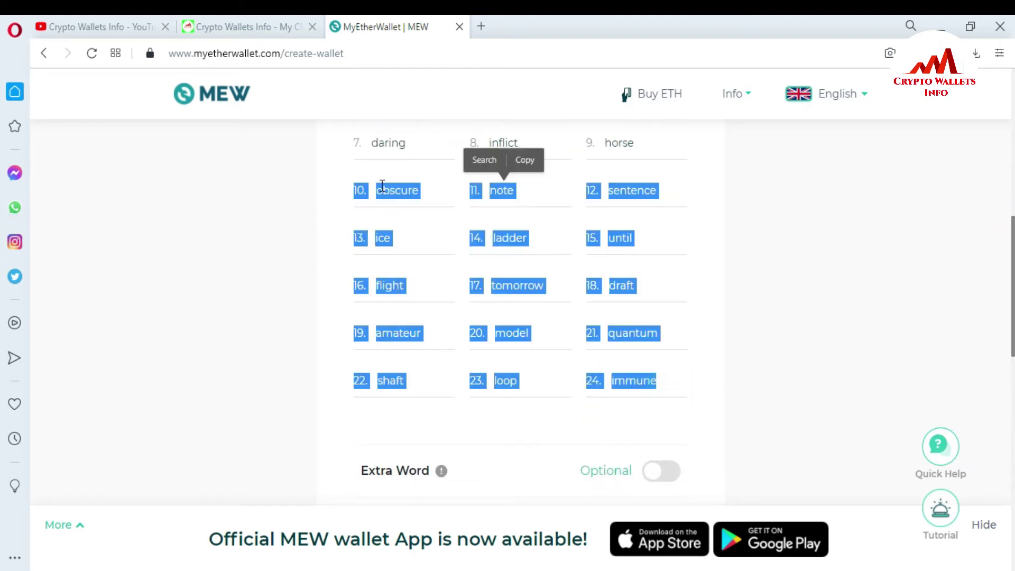
scroll(2, 281, up, 1)
scroll(3, 280, up, 3)
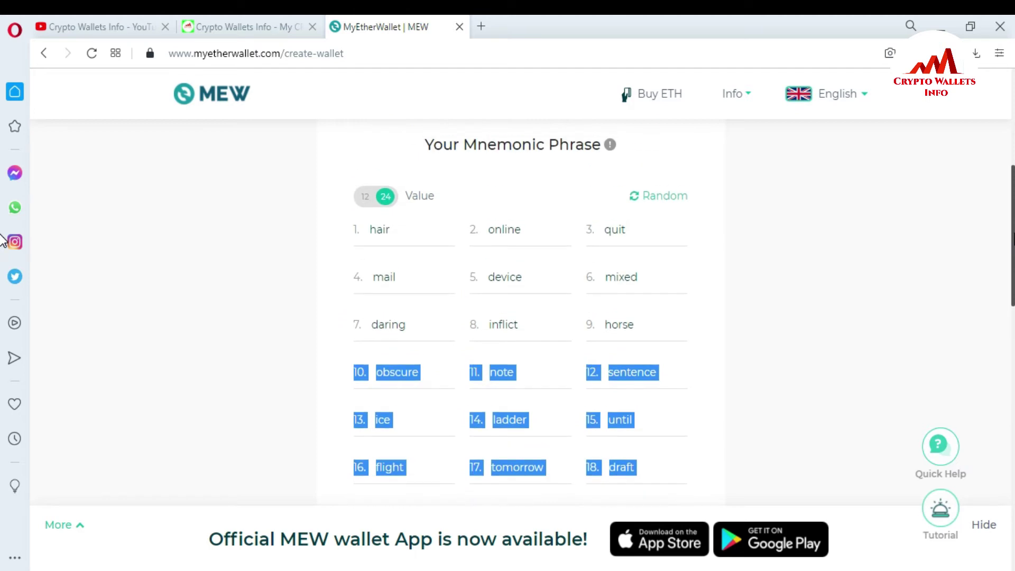
click(940, 258)
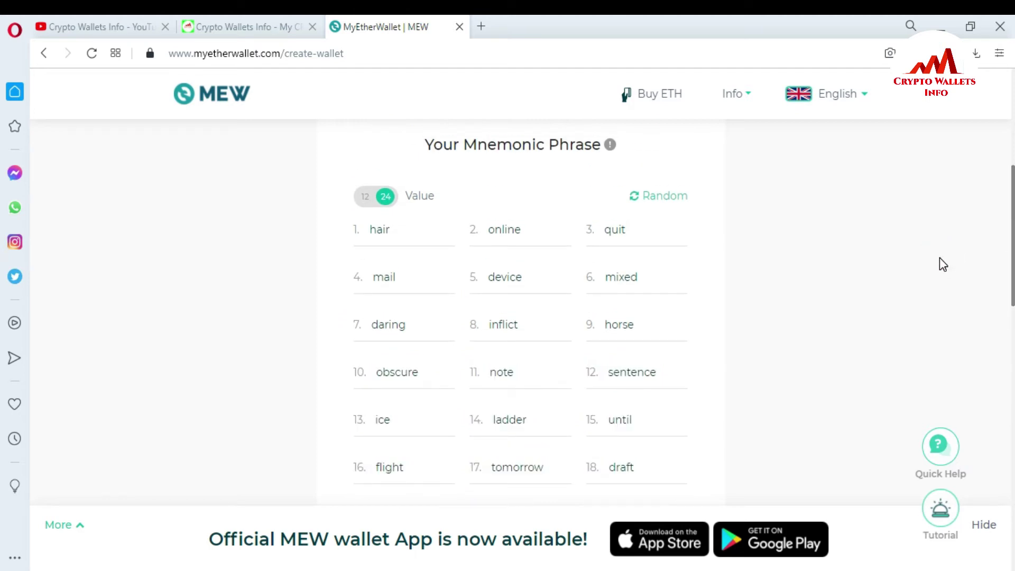
Switch the phrase length back to 12 words and select the words
click(365, 201)
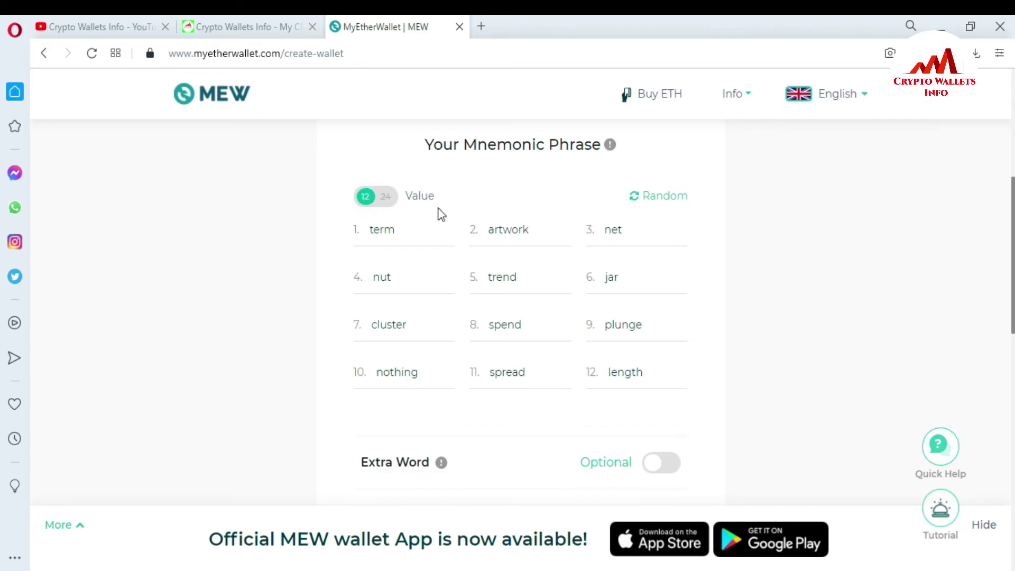
drag(355, 229, 652, 375)
click(855, 271)
Generate a random set of twelve words twice and select the final phrase
click(660, 205)
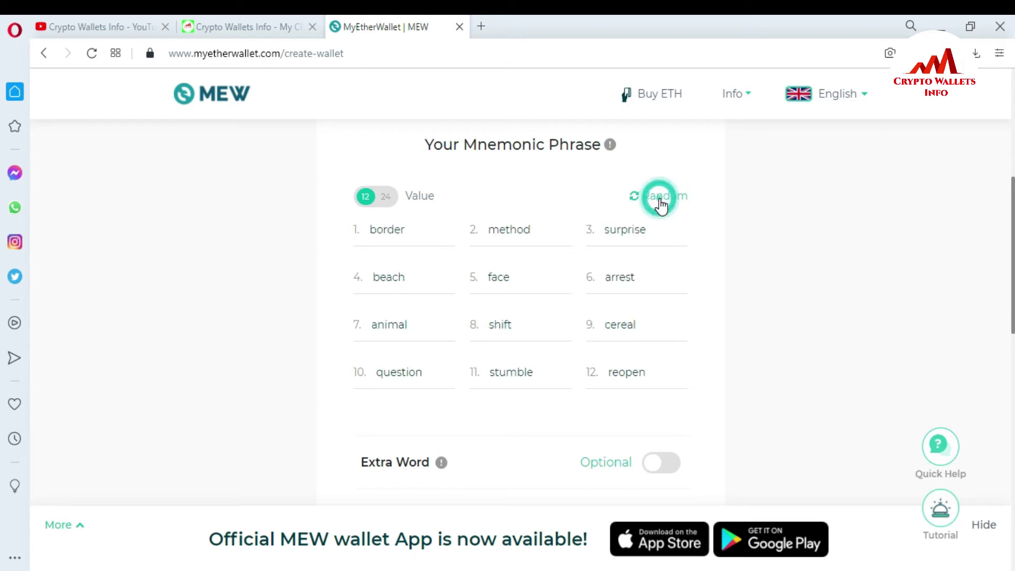
double_click(372, 229)
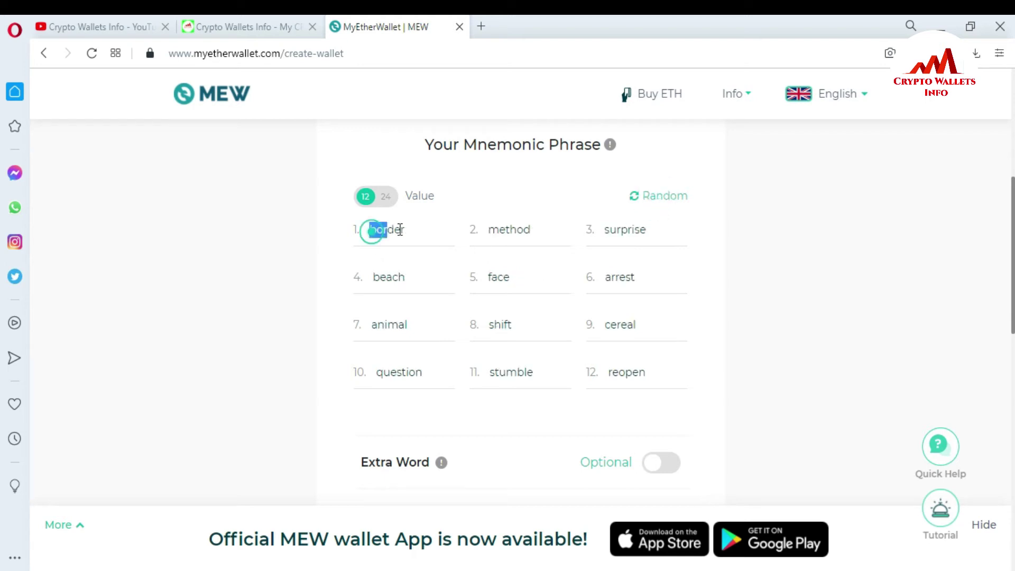
click(660, 205)
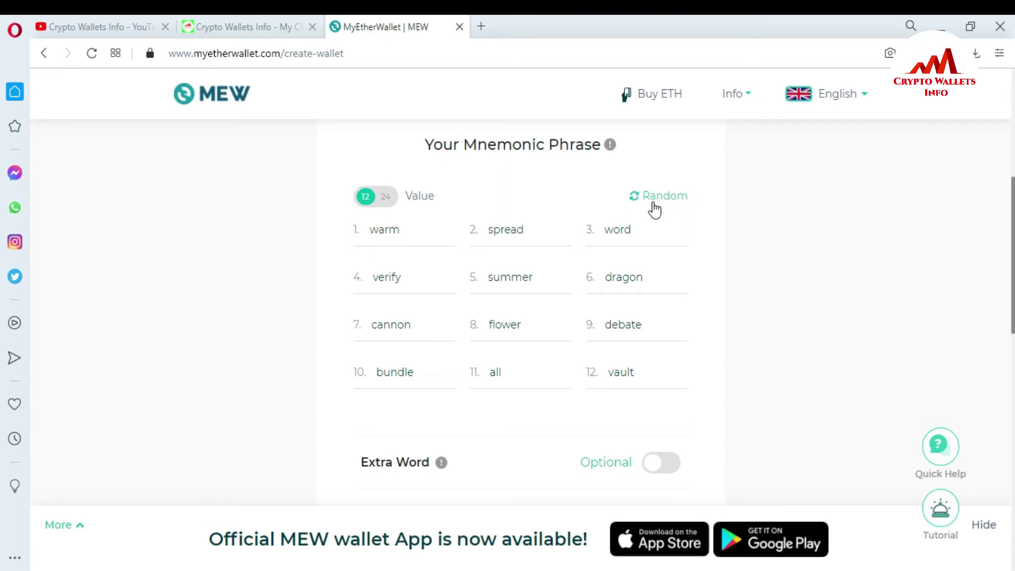
drag(642, 379, 346, 231)
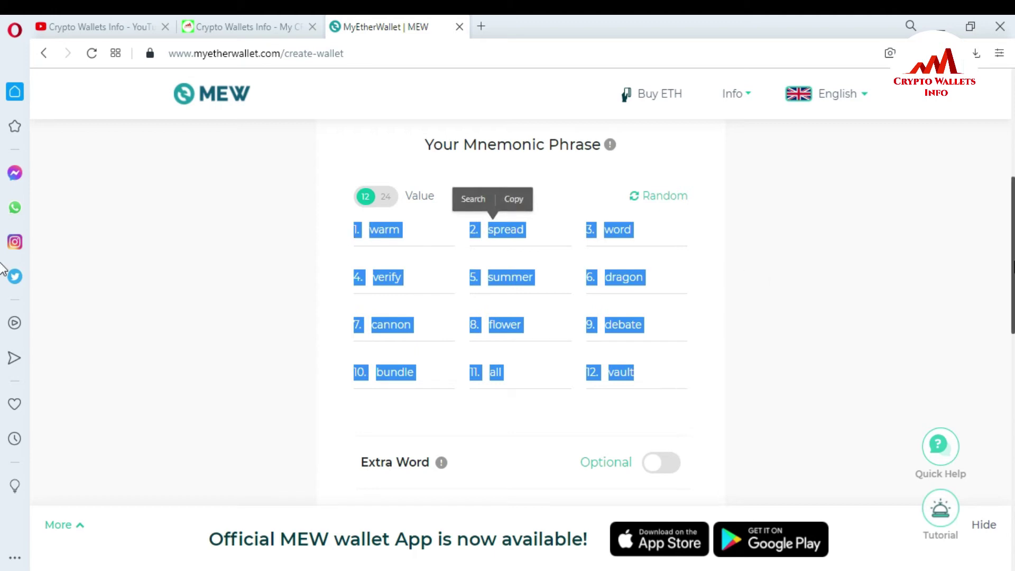
scroll(815, 283, down, 1)
click(861, 283)
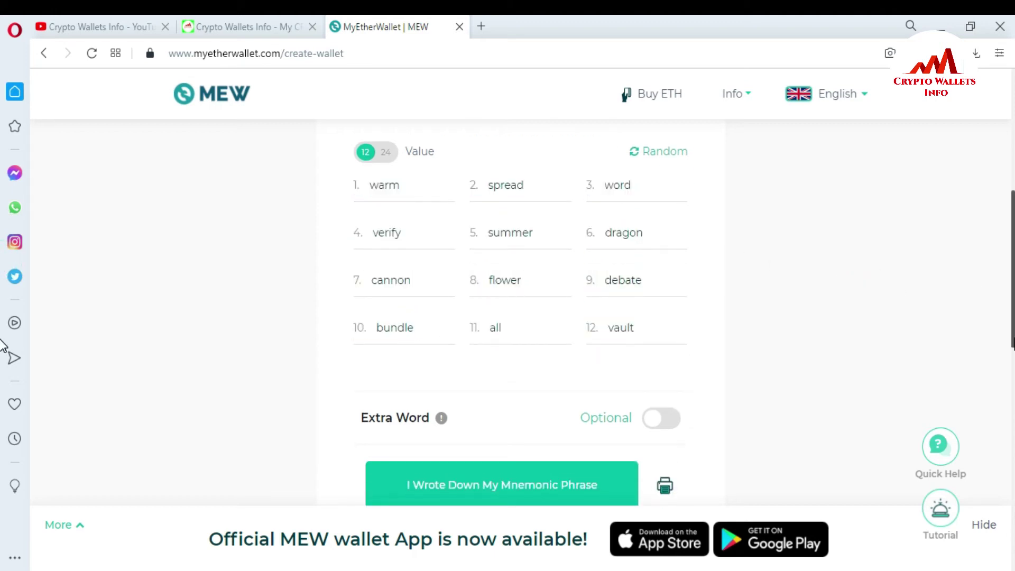
scroll(6, 349, down, 2)
scroll(6, 317, up, 6)
Move Notepad aside and type the heading 'ETH Wallet Information', fixing the typo
scroll(7, 335, down, 4)
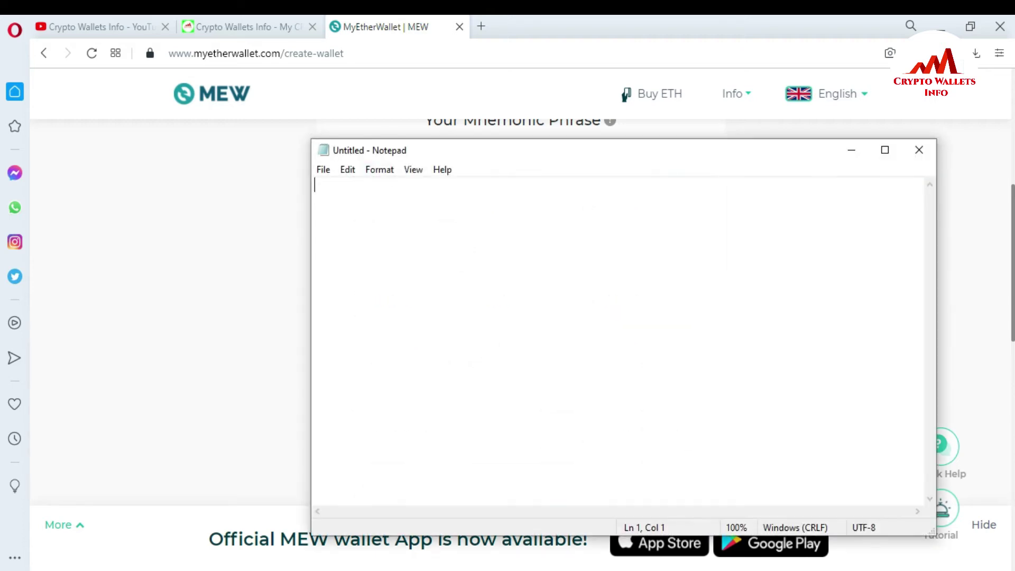
drag(586, 156, 629, 322)
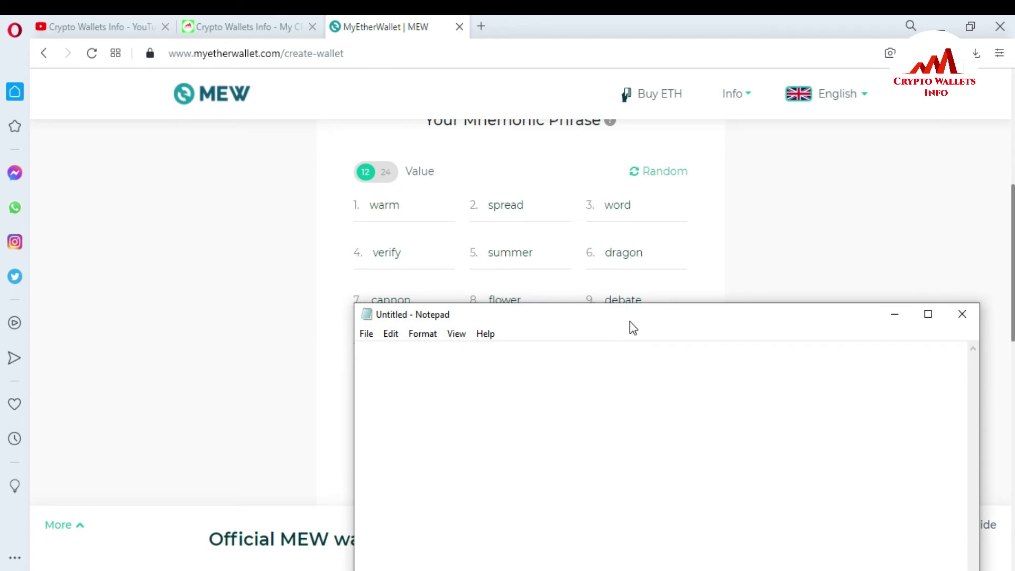
text(ETH)
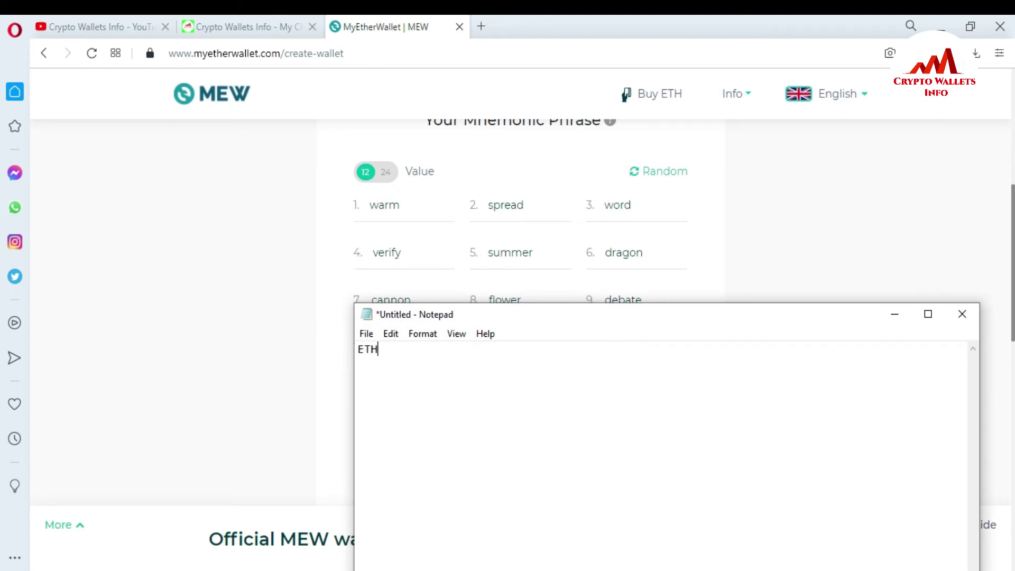
text( Waet)
key(BackSpace)
key(BackSpace)
key(BackSpace)
text(llet)
text(Informati)
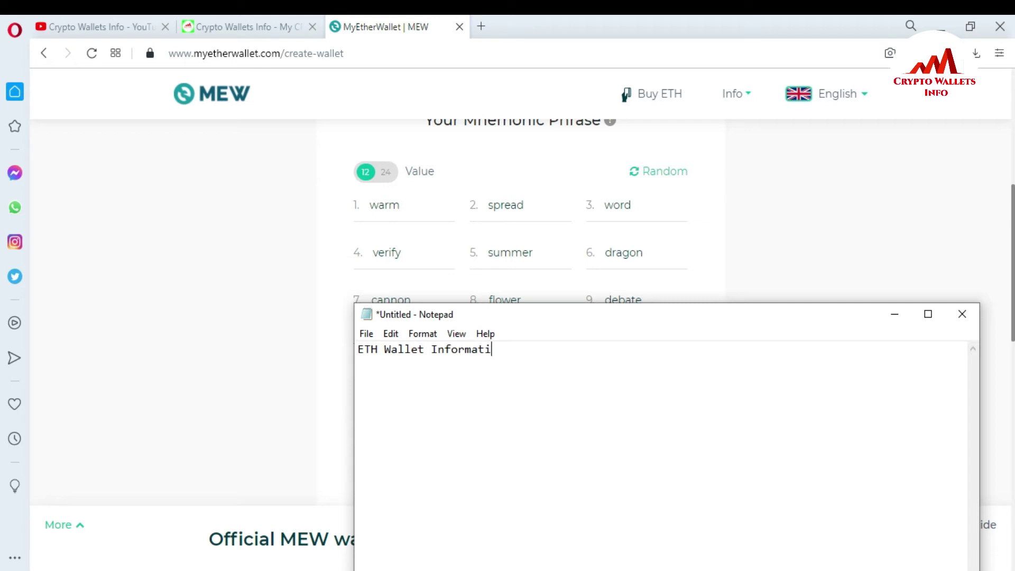
text(on)
Copy the twelve mnemonic words from the MEW page and paste them into Notepad
click(927, 224)
scroll(870, 273, up, 1)
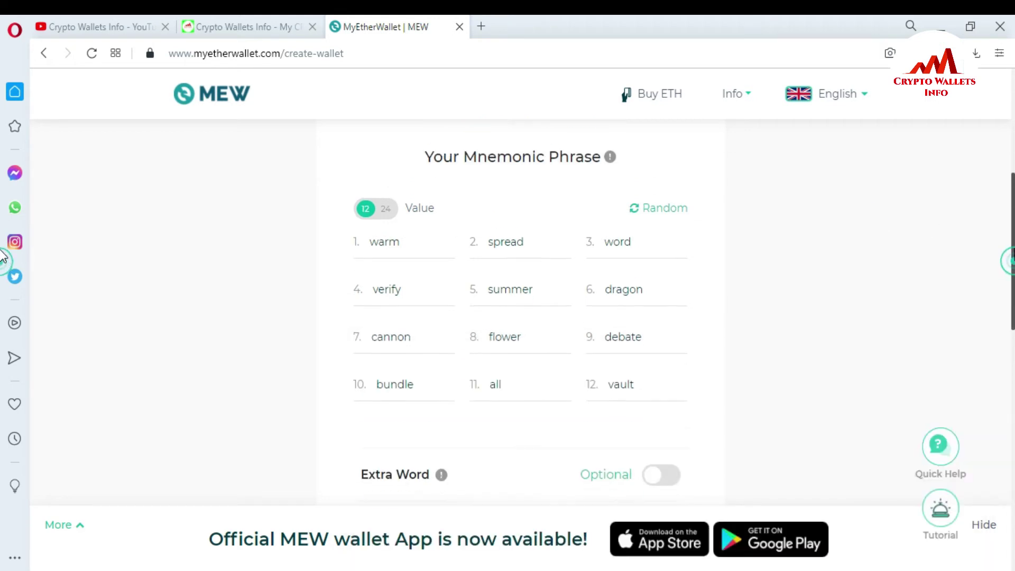
click(867, 267)
drag(351, 249, 646, 398)
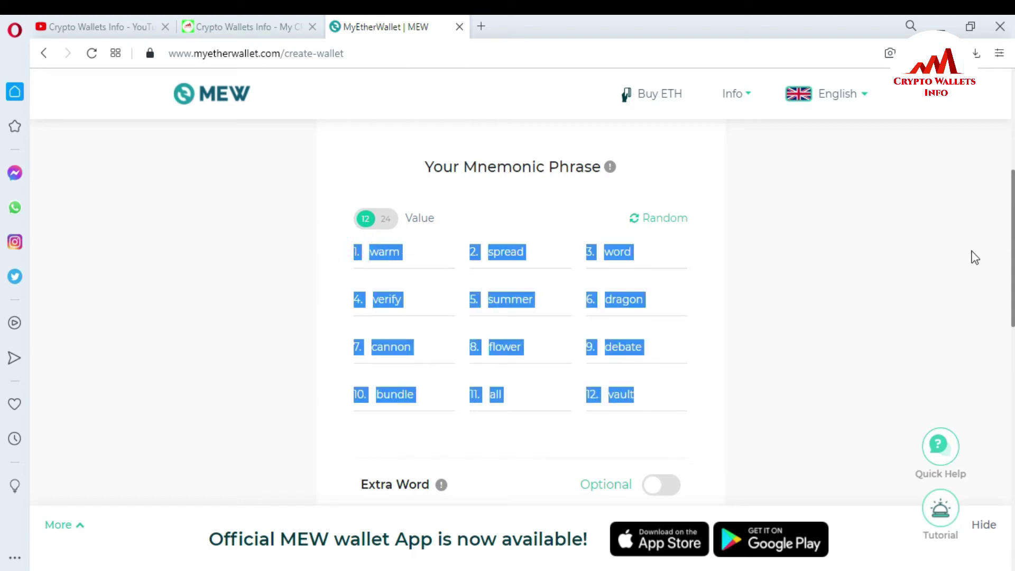
right_click(611, 258)
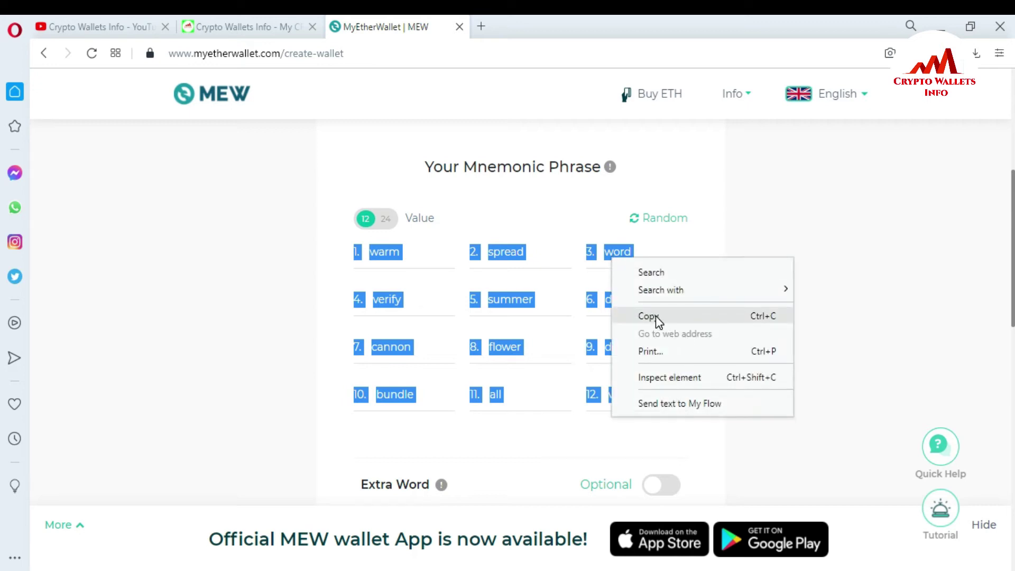
click(674, 315)
click(832, 267)
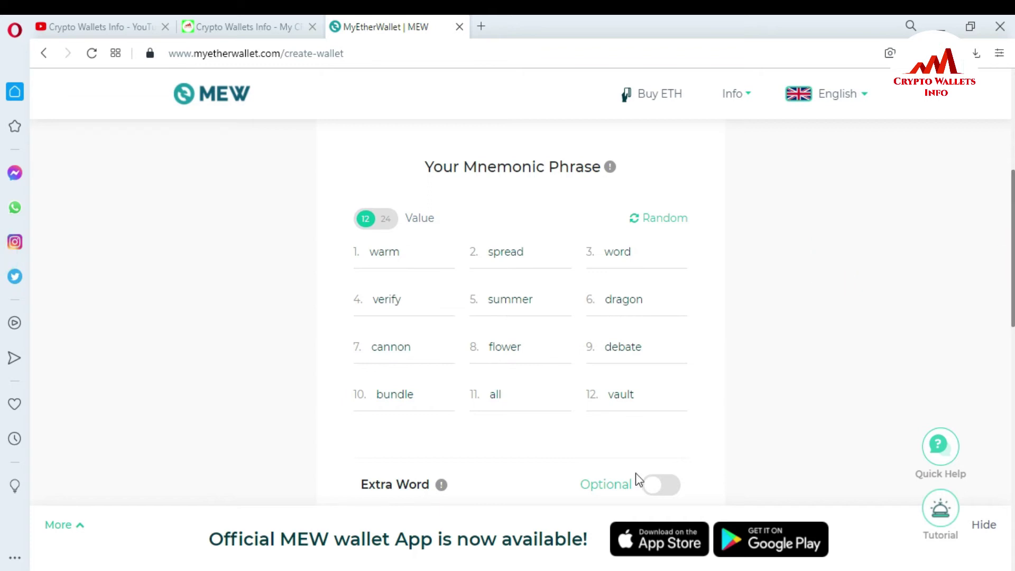
key(alt+Tab)
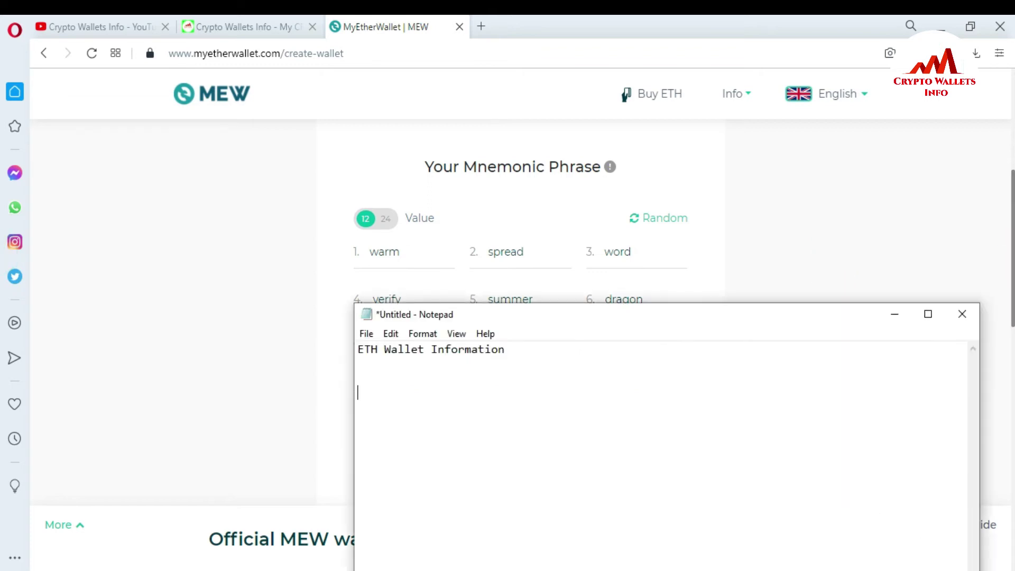
key(ctrl+v)
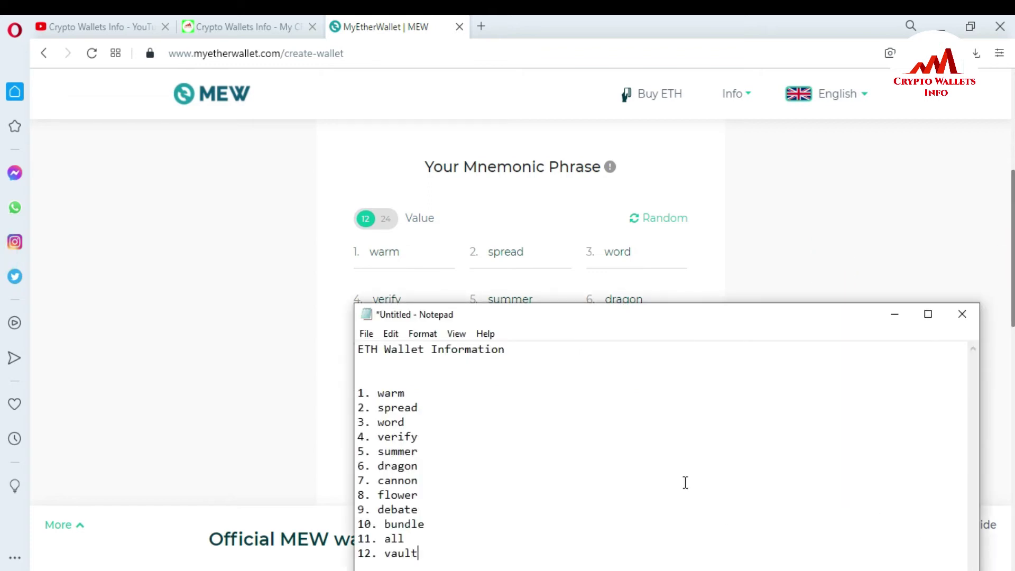
Position the Notepad window beside the word grid and check the numbered list lines 1–12
drag(589, 317, 913, 215)
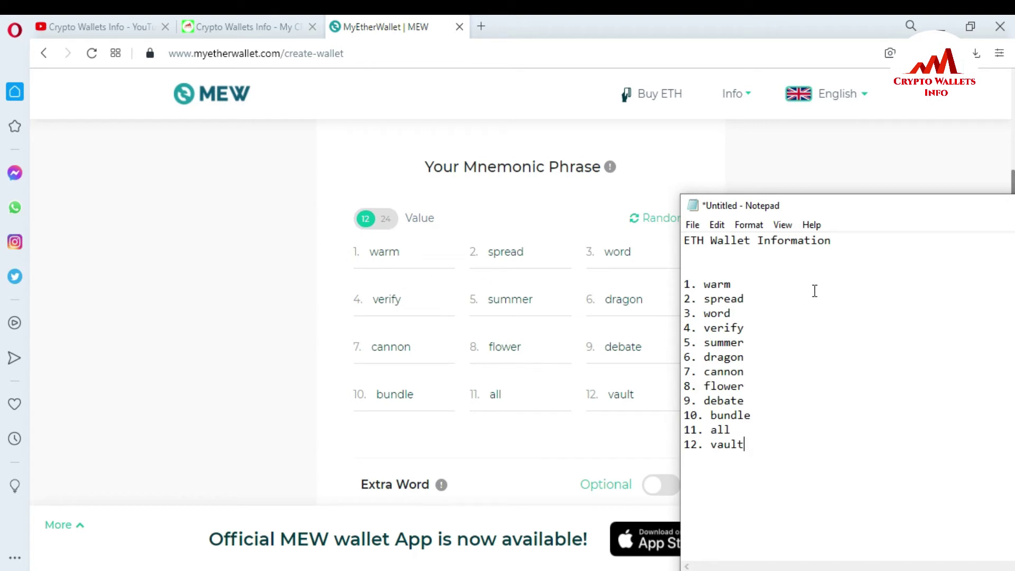
drag(809, 206, 835, 191)
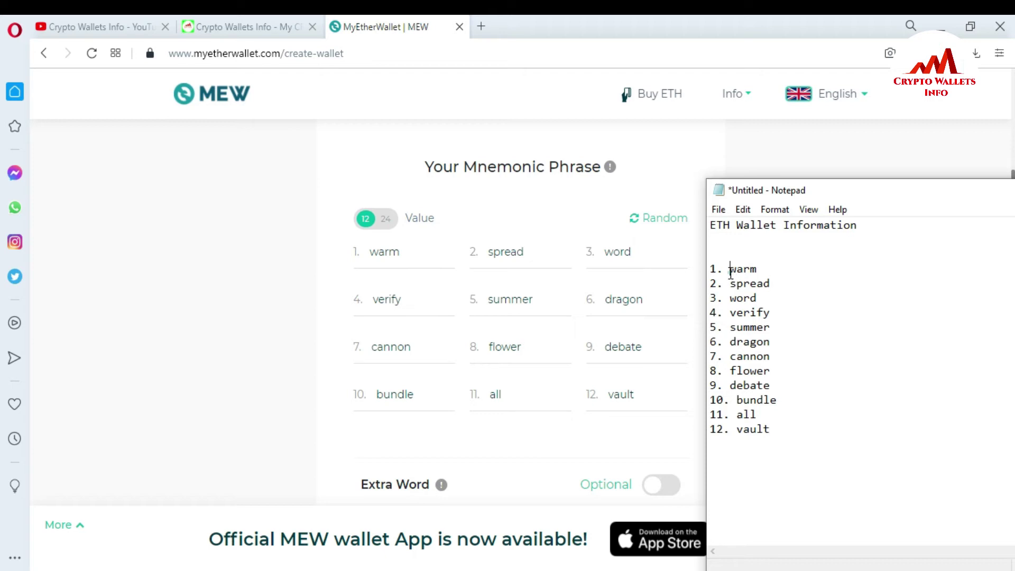
drag(730, 270, 709, 270)
drag(749, 190, 781, 157)
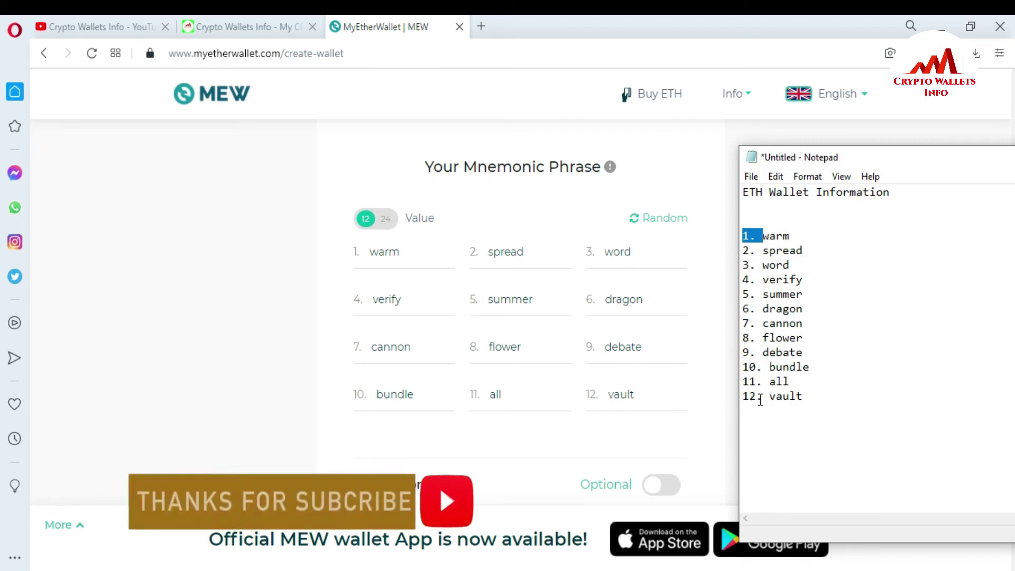
drag(769, 396, 807, 396)
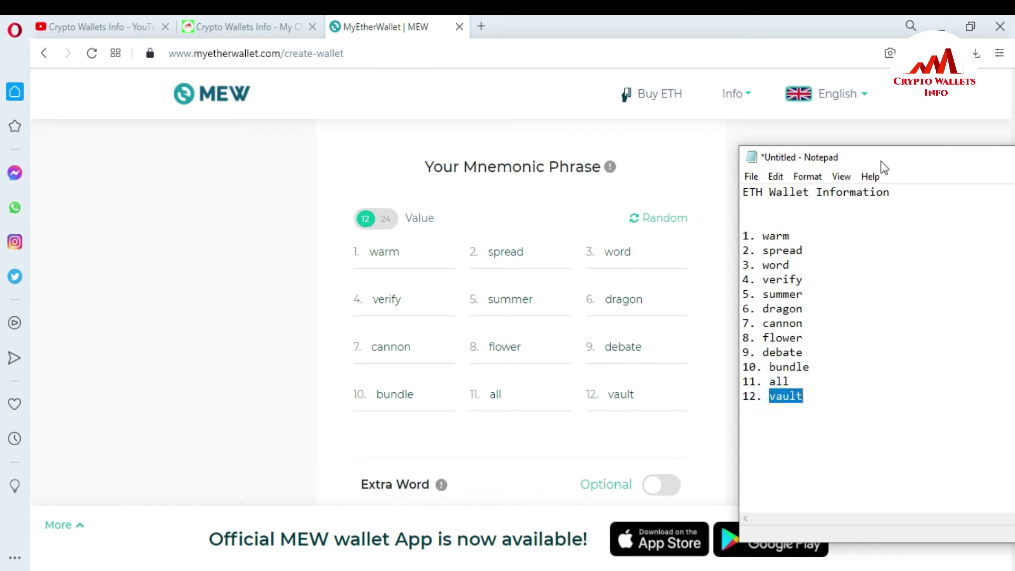
drag(881, 160, 442, 136)
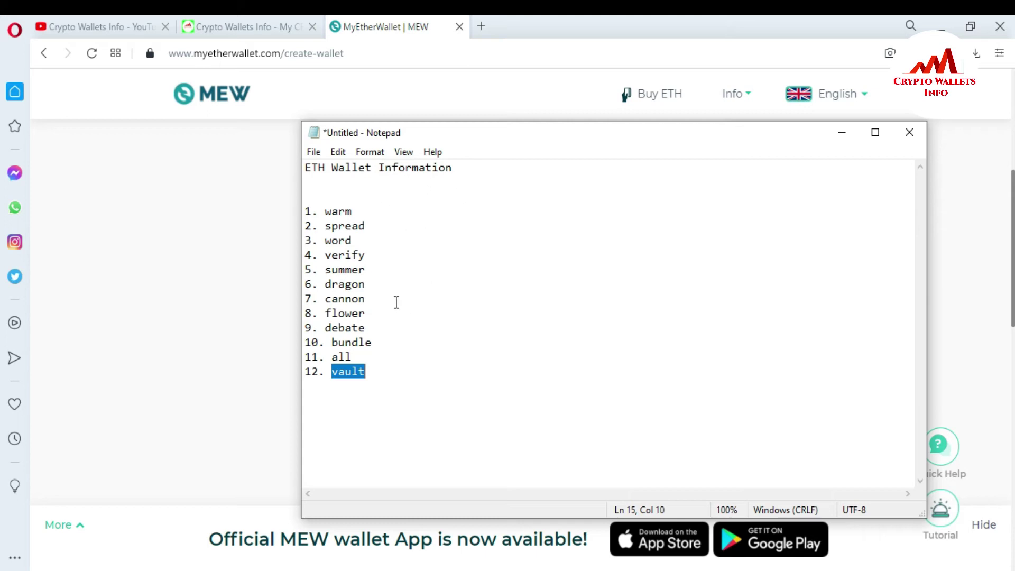
drag(370, 378, 308, 212)
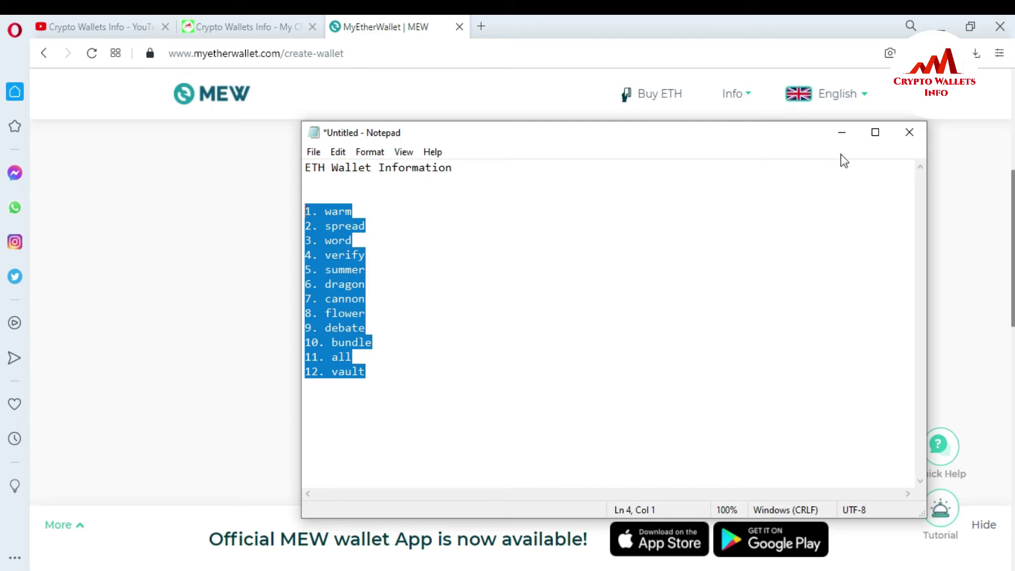
Minimize Notepad and scroll the MEW page to the 'I Wrote Down My Mnemonic Phrase' button
click(842, 135)
scroll(5, 264, down, 3)
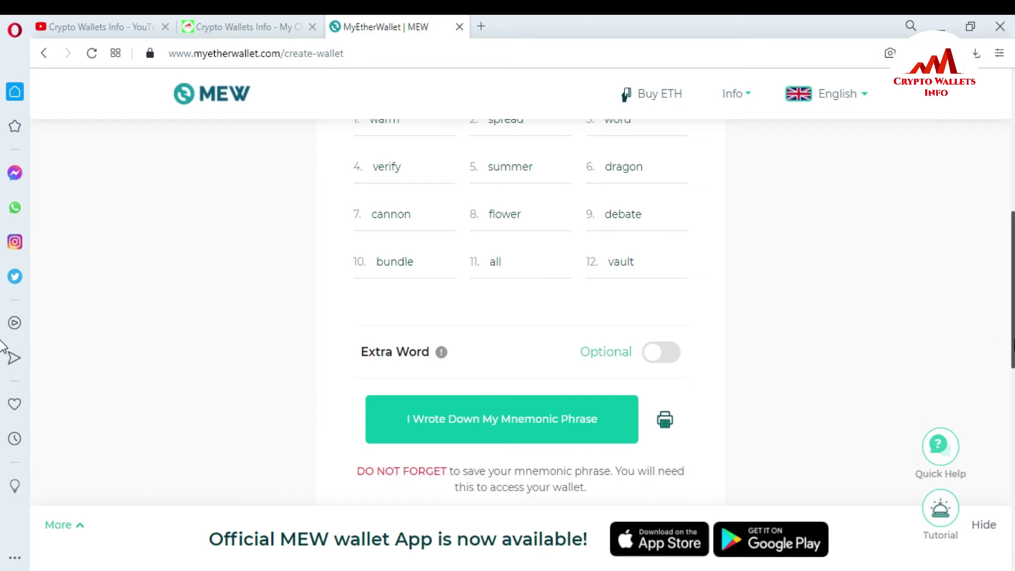
scroll(4, 346, down, 2)
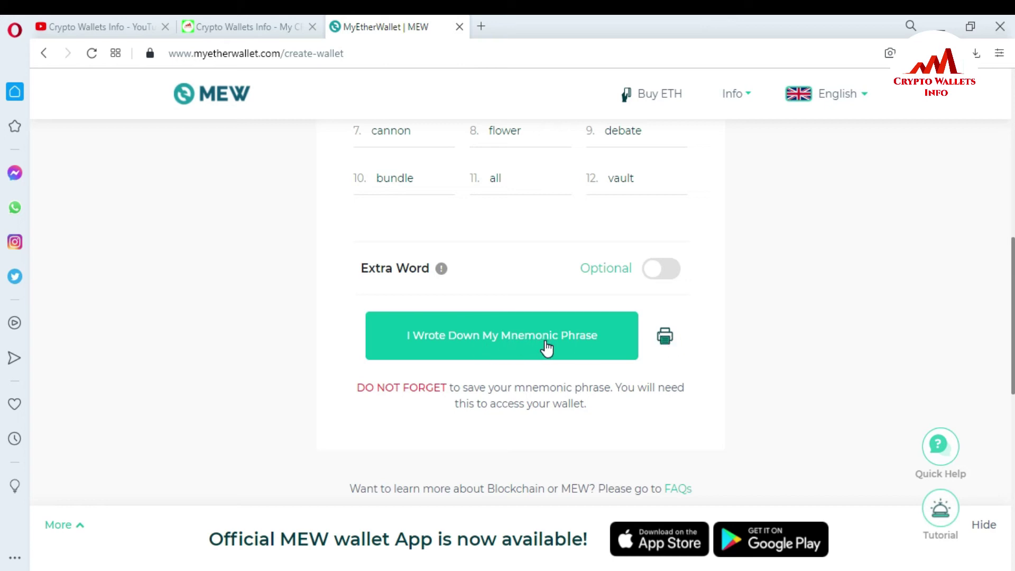
double_click(981, 306)
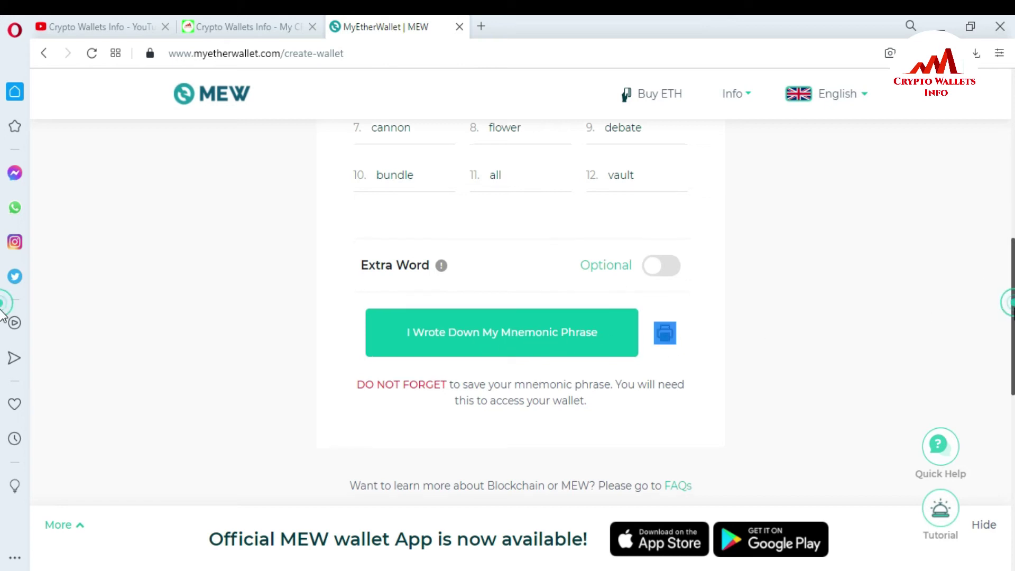
scroll(501, 310, down, 1)
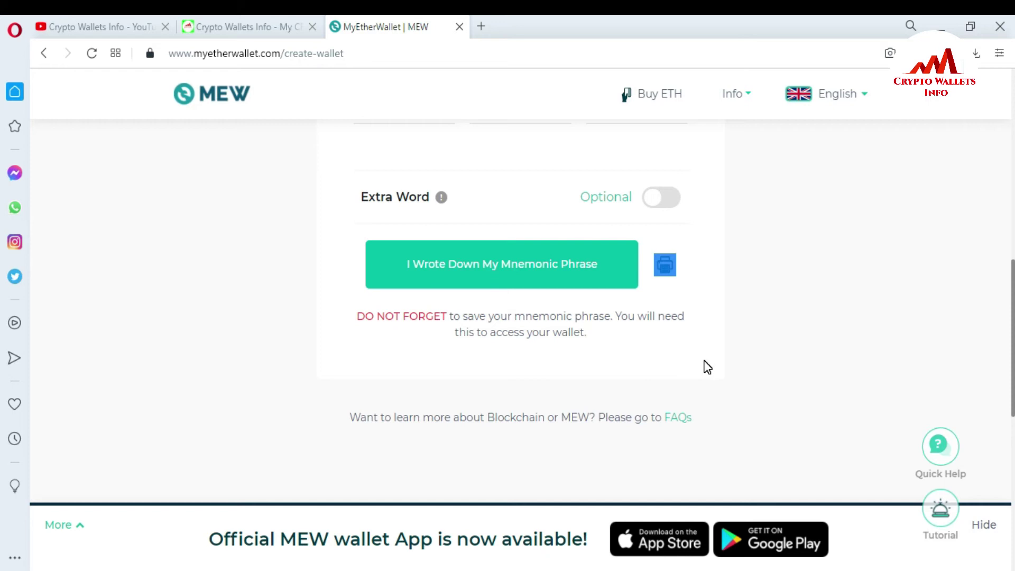
click(799, 250)
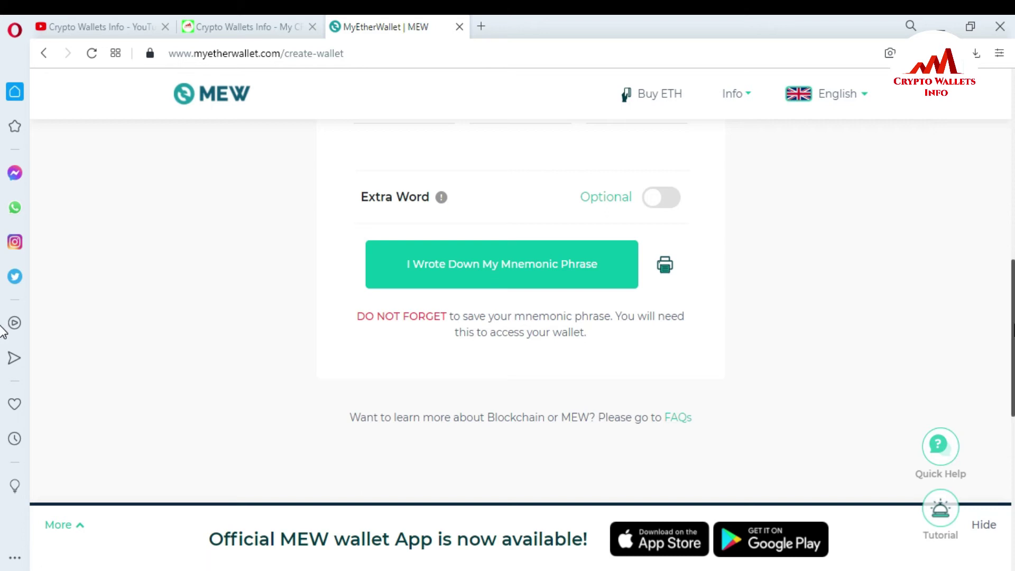
scroll(3, 317, up, 1)
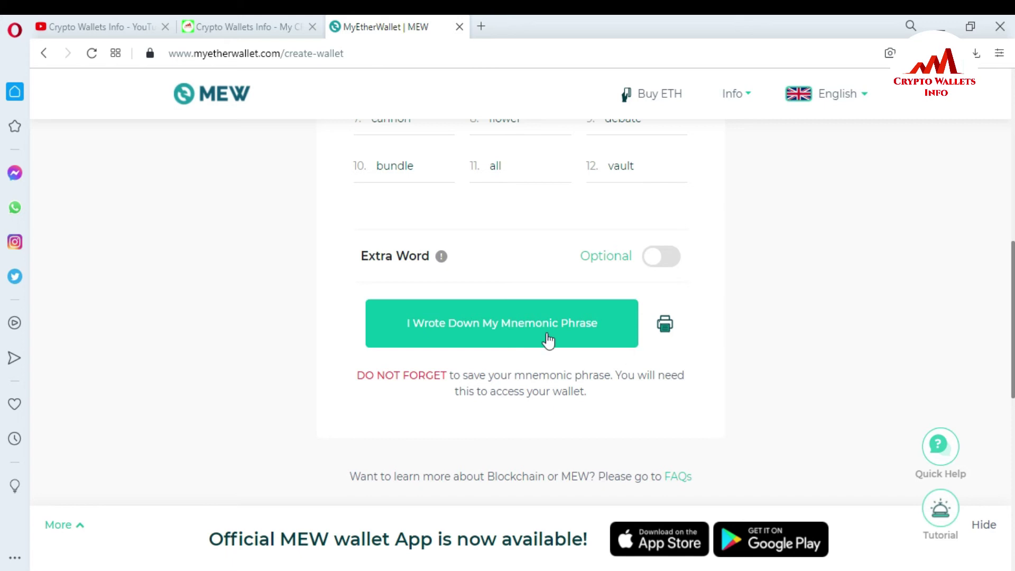
Confirm 'I Wrote Down My Mnemonic Phrase' to get the Verification dialog asking for words 1, 7, 10, 11, 12
click(502, 323)
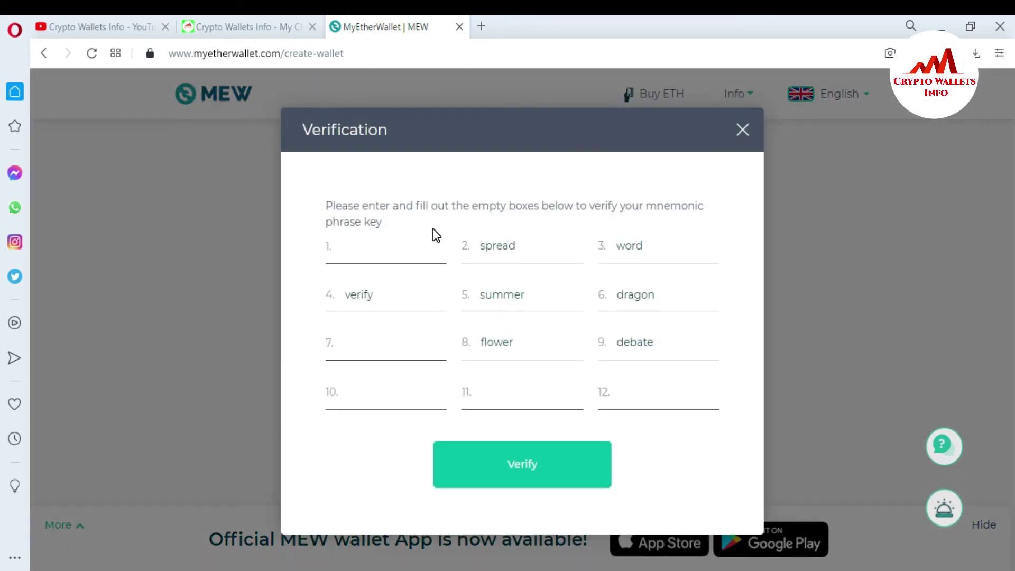
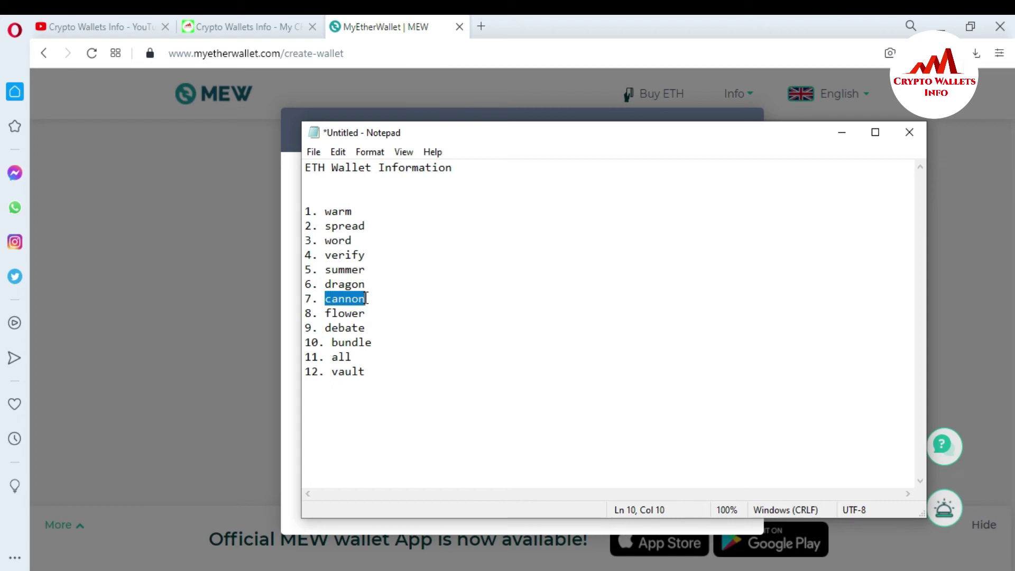
Paste recovery words 7 and 10 from the Notepad list into their empty verification boxes
click(842, 133)
text(cannon)
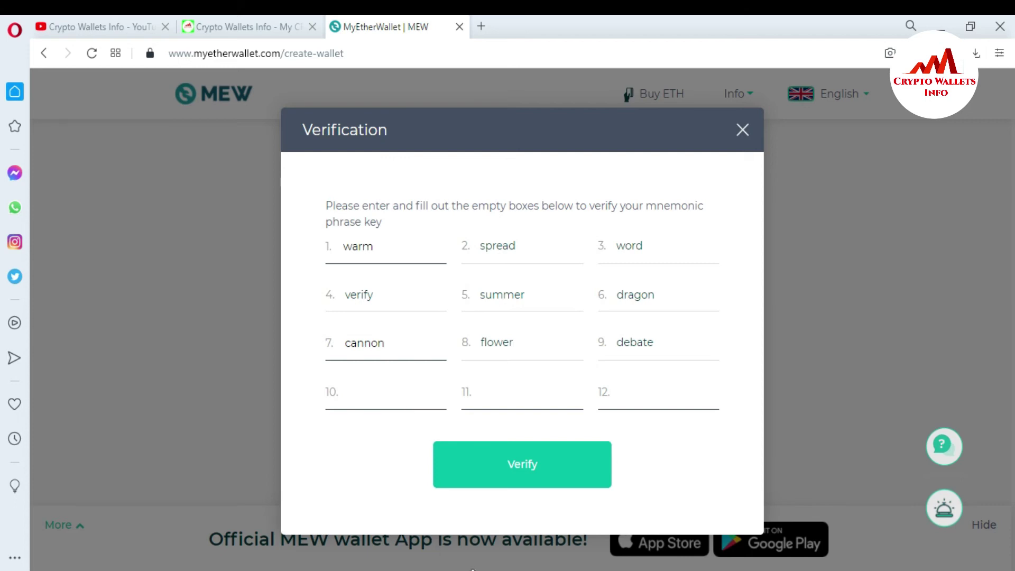
key(alt+Tab)
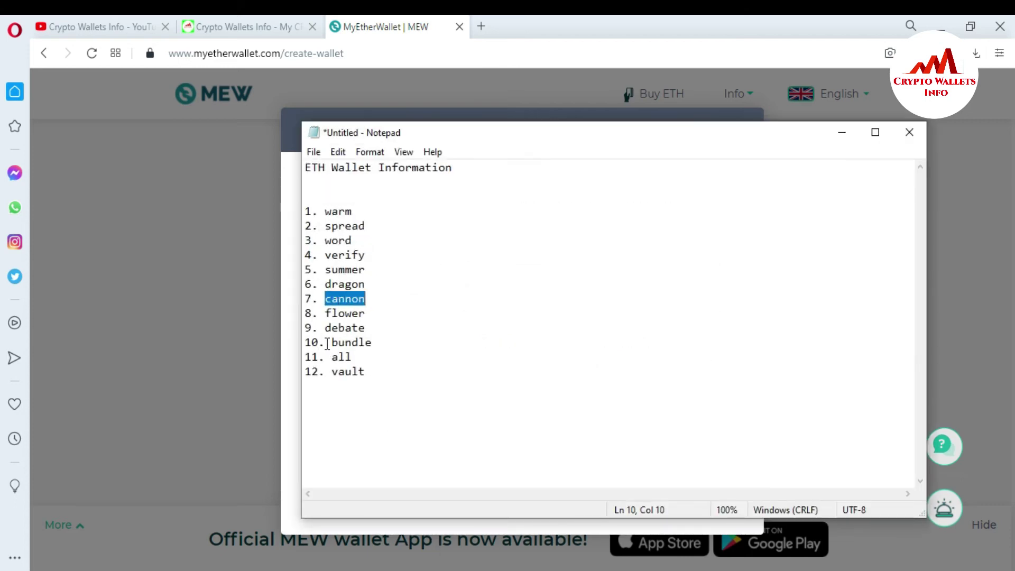
drag(331, 342, 379, 344)
key(ctrl+c)
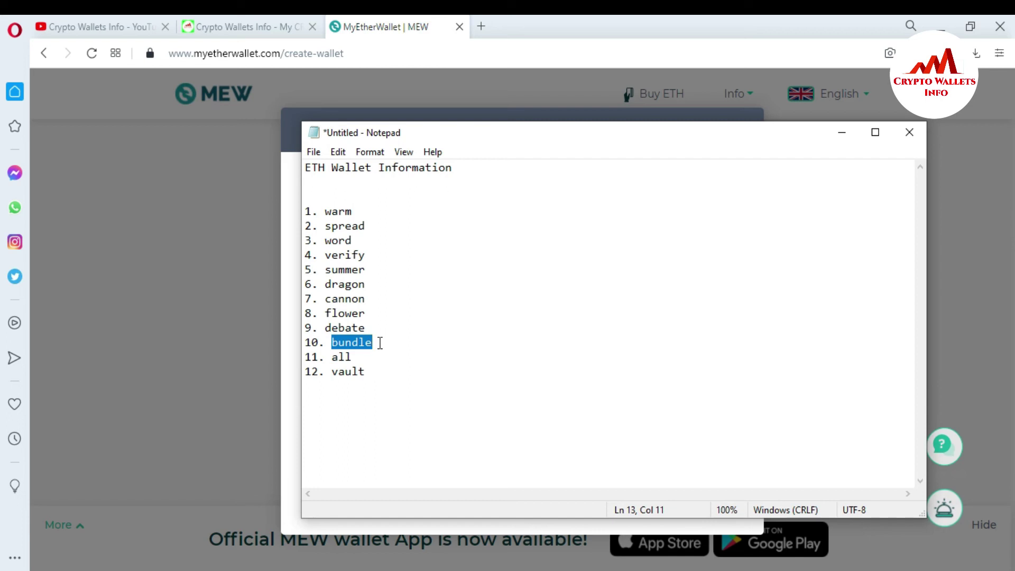
click(835, 135)
click(392, 391)
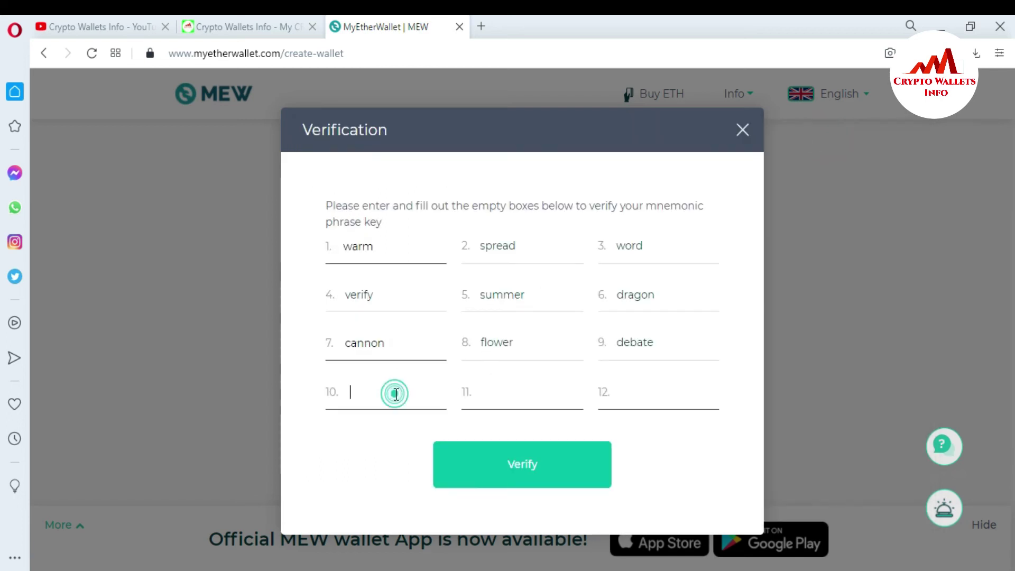
key(ctrl+v)
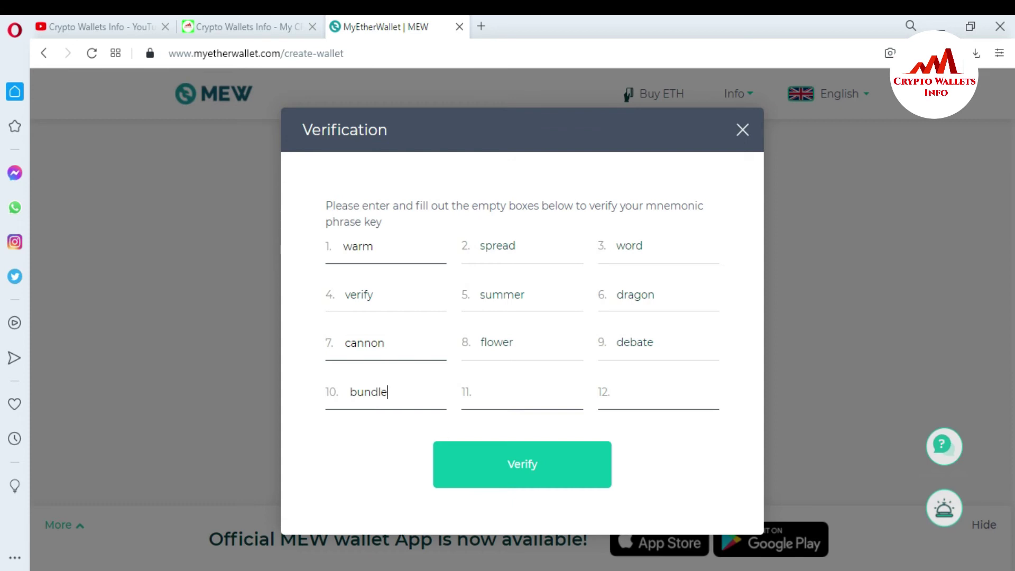
Copy recovery word 11 from the notes and paste it into its verification box
key(alt+Tab)
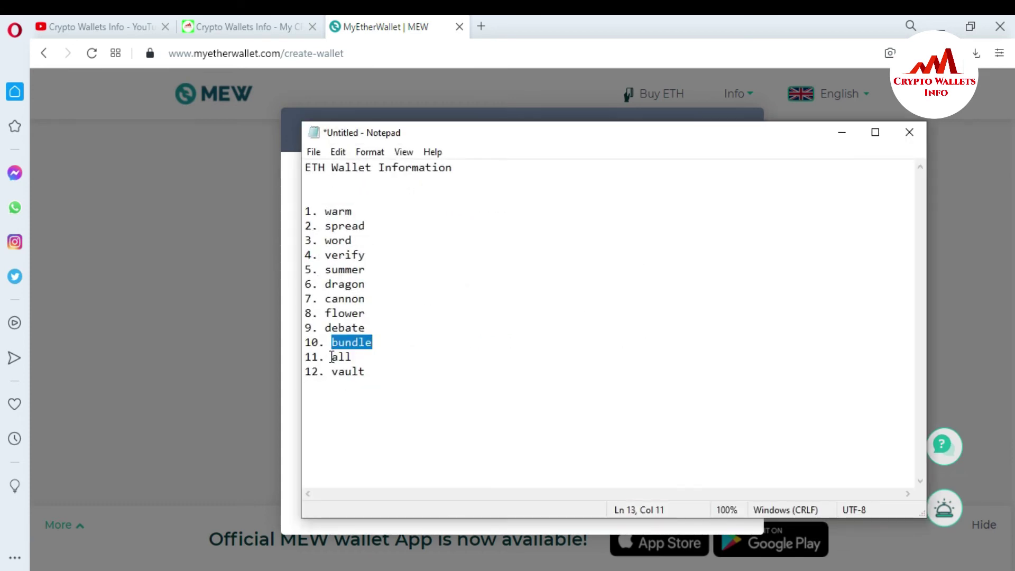
drag(331, 357, 354, 357)
key(ctrl+c)
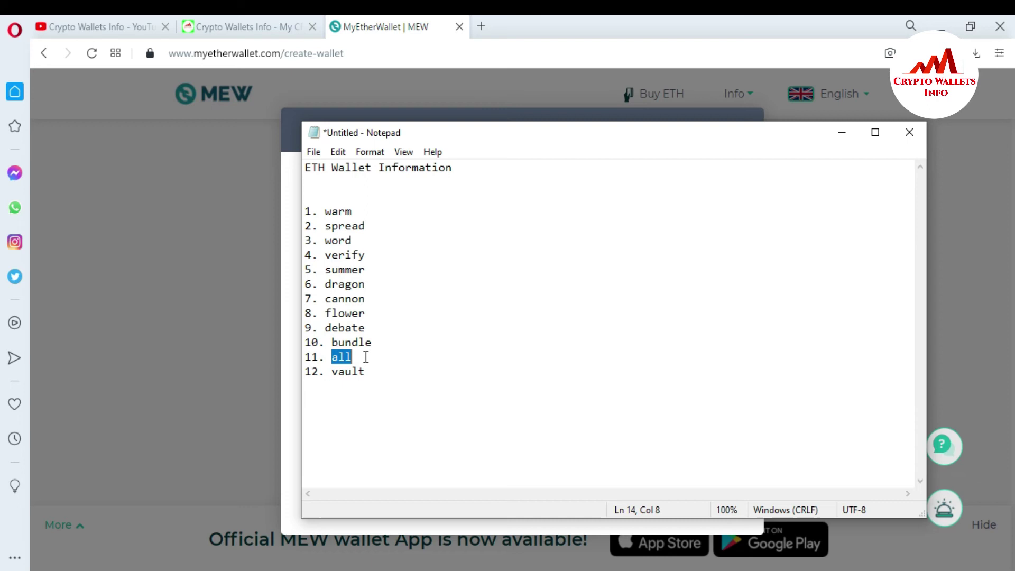
click(842, 133)
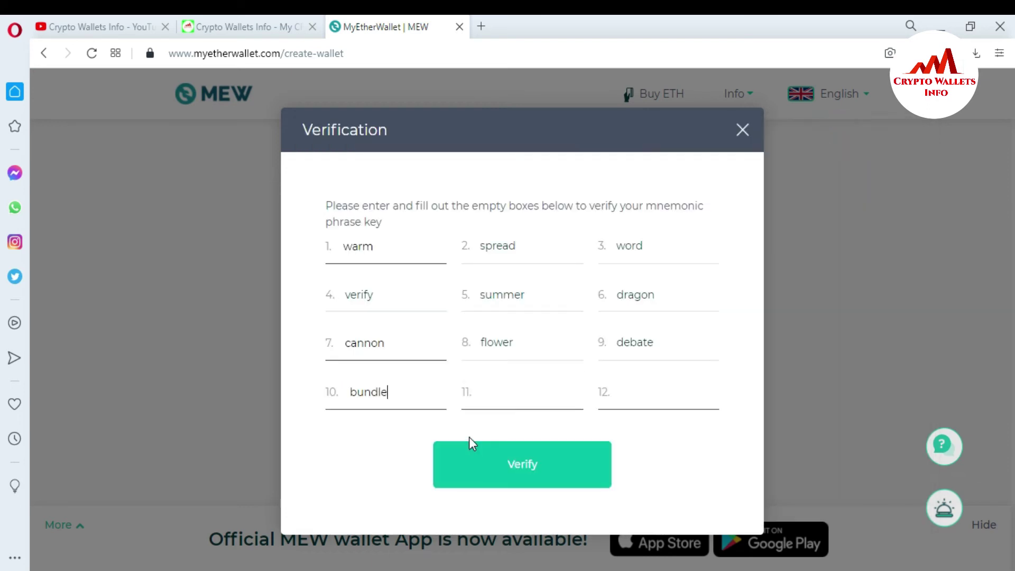
click(486, 390)
key(ctrl+v)
Copy the twelfth recovery word from the notes and paste it into the last empty box
key(alt+Tab)
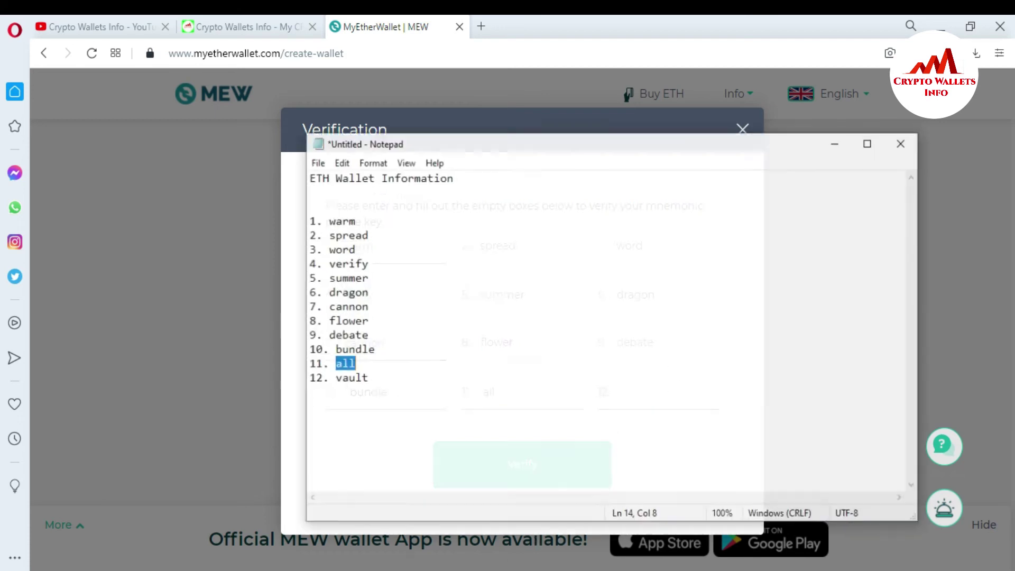
click(331, 370)
triple_click(335, 373)
click(363, 370)
drag(335, 370, 369, 370)
key(ctrl+c)
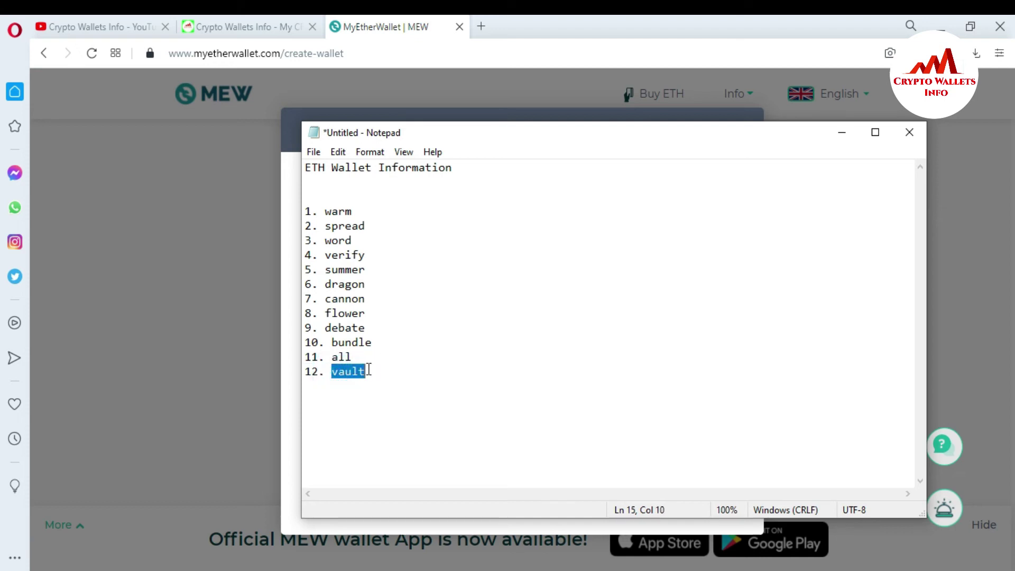
click(842, 133)
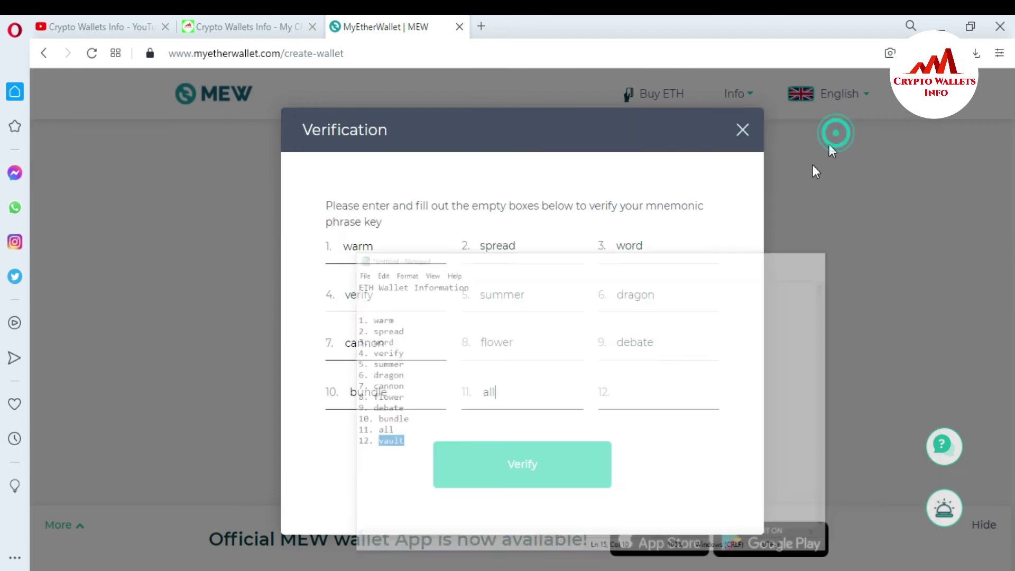
click(636, 386)
key(ctrl+v)
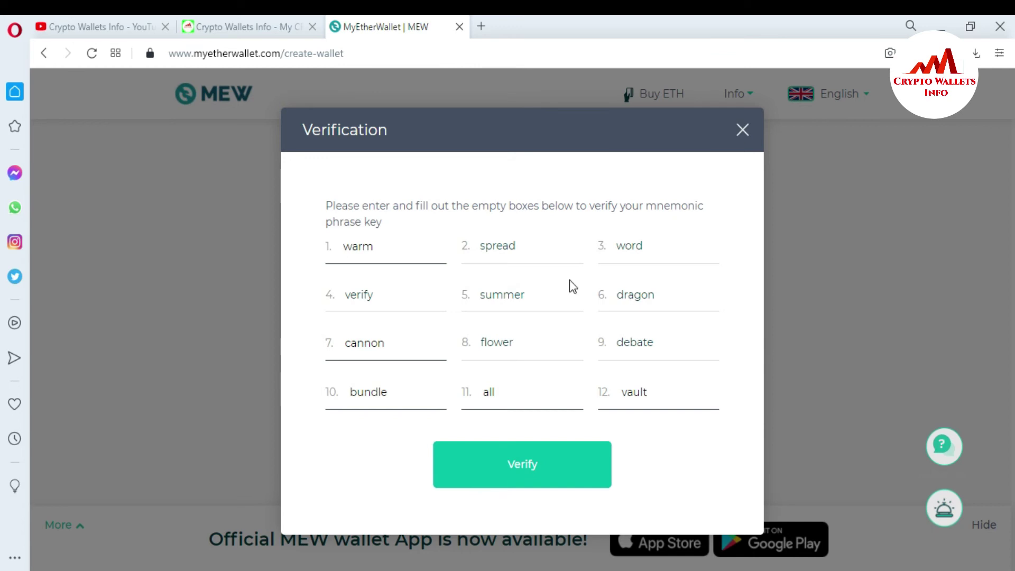
Verify the completed phrase, choose Unlock Wallet on the Success dialog, and browse the access options
click(530, 465)
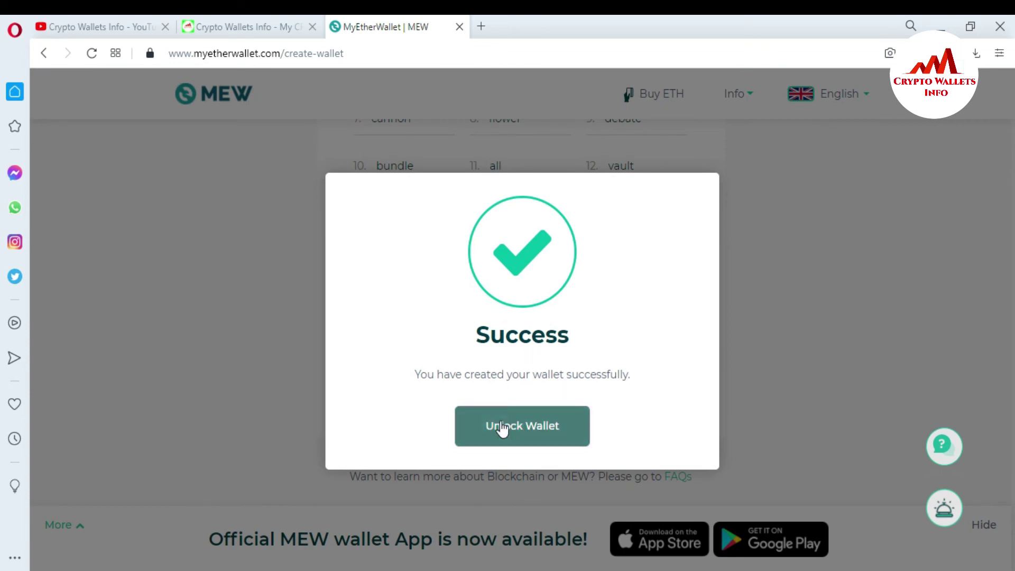
click(521, 425)
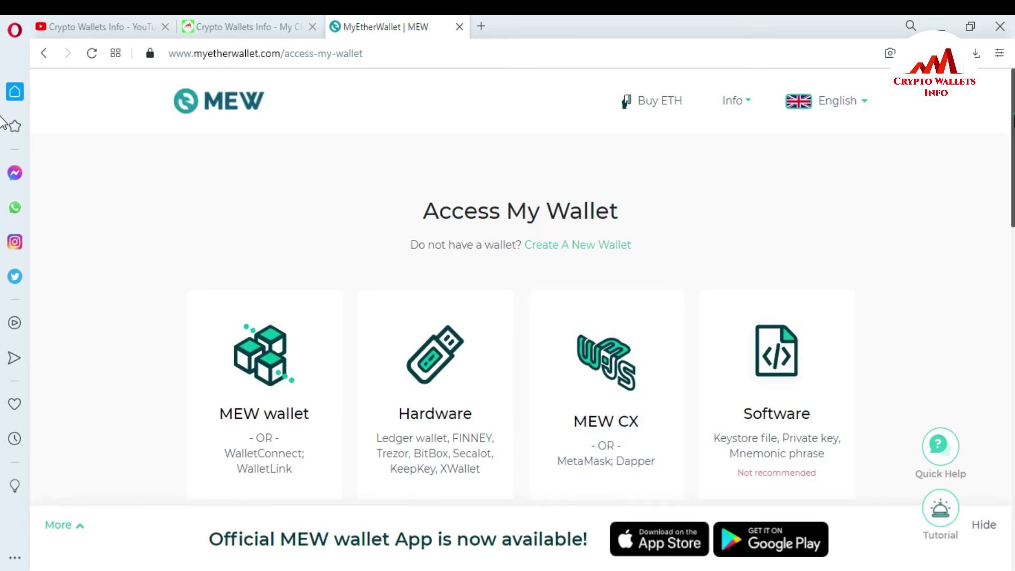
scroll(476, 170, down, 3)
scroll(2, 173, up, 4)
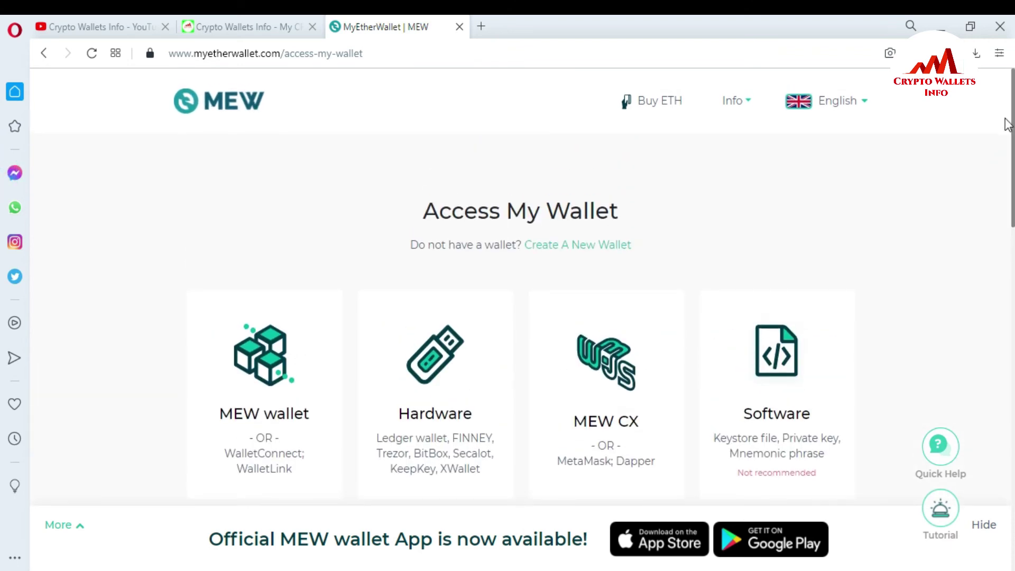
scroll(2, 138, down, 1)
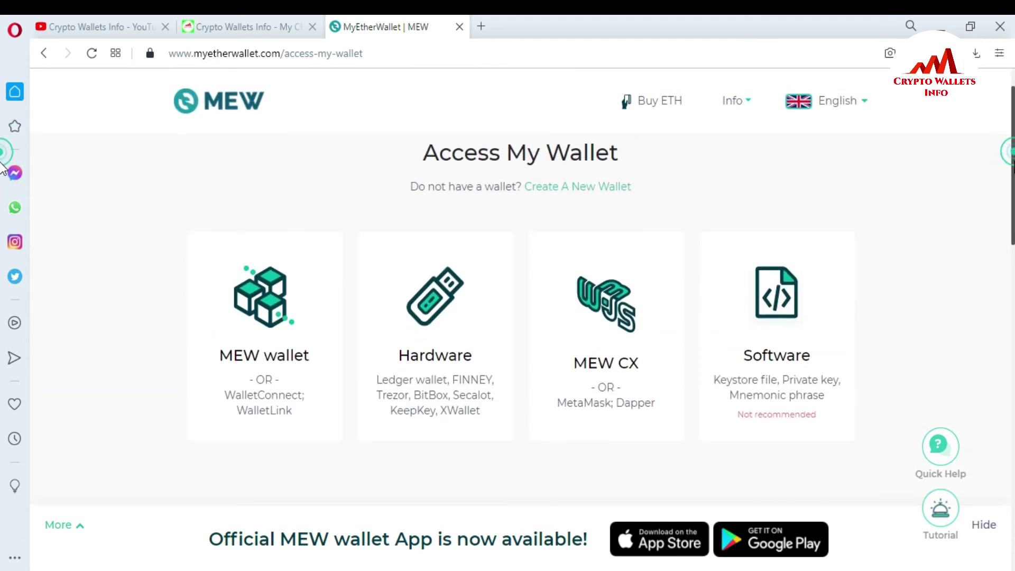
scroll(442, 254, down, 1)
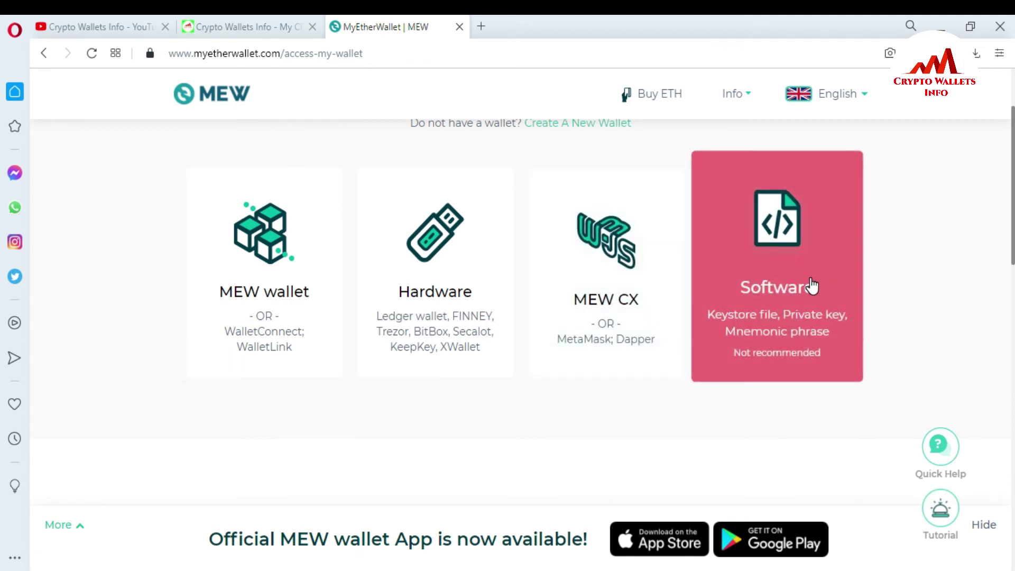
Choose Software access with the Mnemonic Phrase method and continue to the word-entry form
click(789, 261)
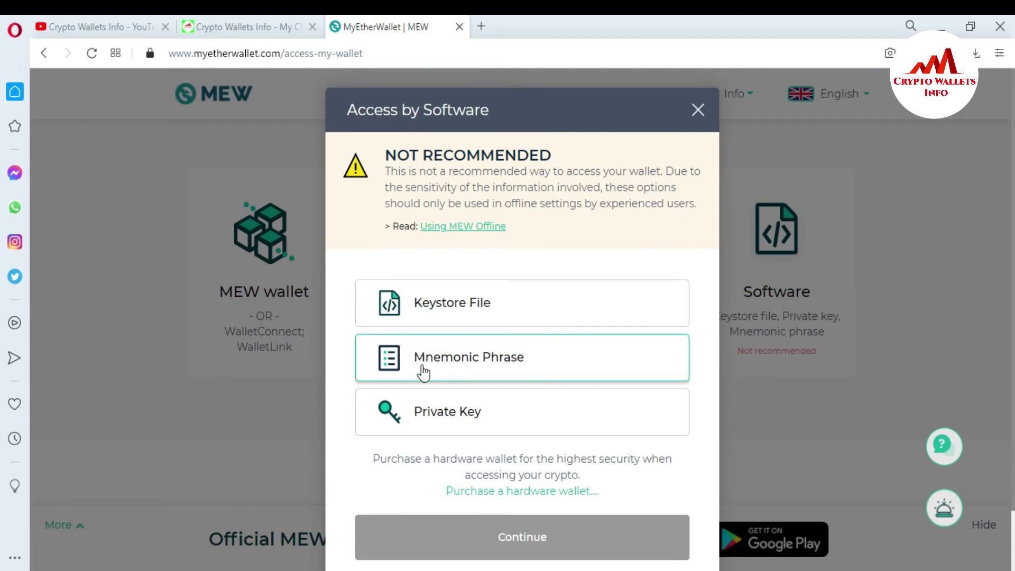
click(475, 367)
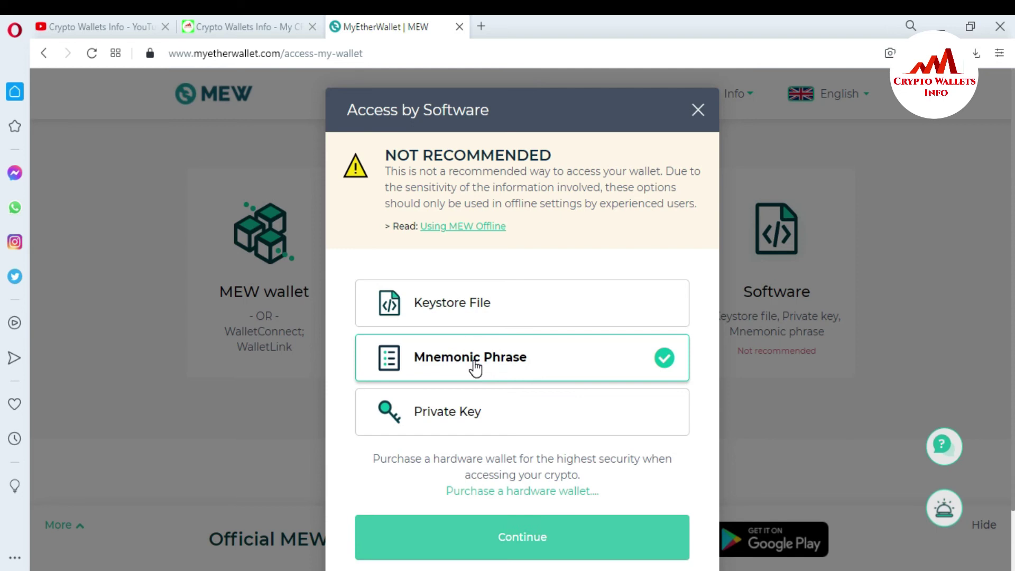
click(498, 538)
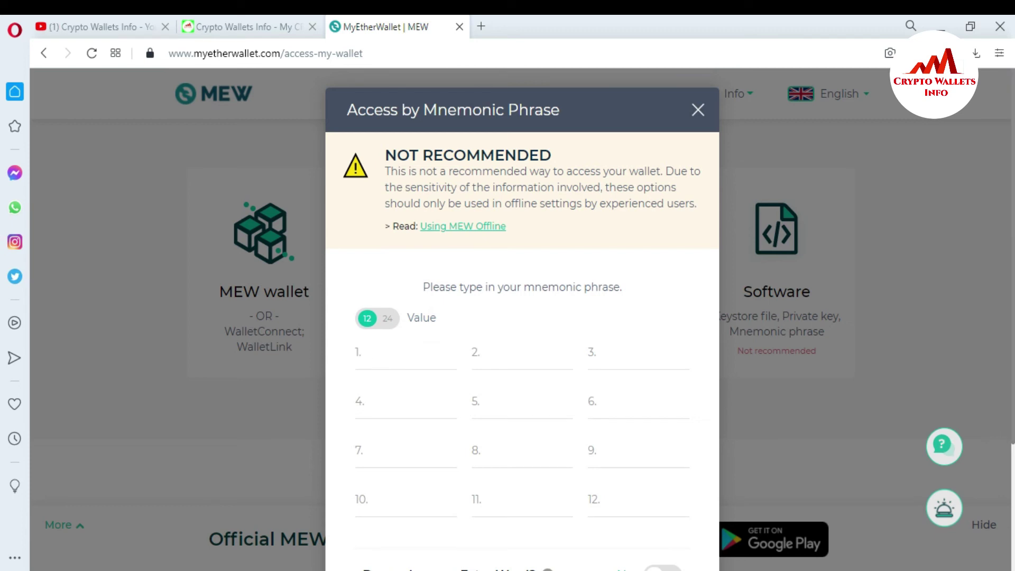
Copy the whole 12-word list from Notepad and paste it into the mnemonic form
mouse_move(494, 570)
click(494, 507)
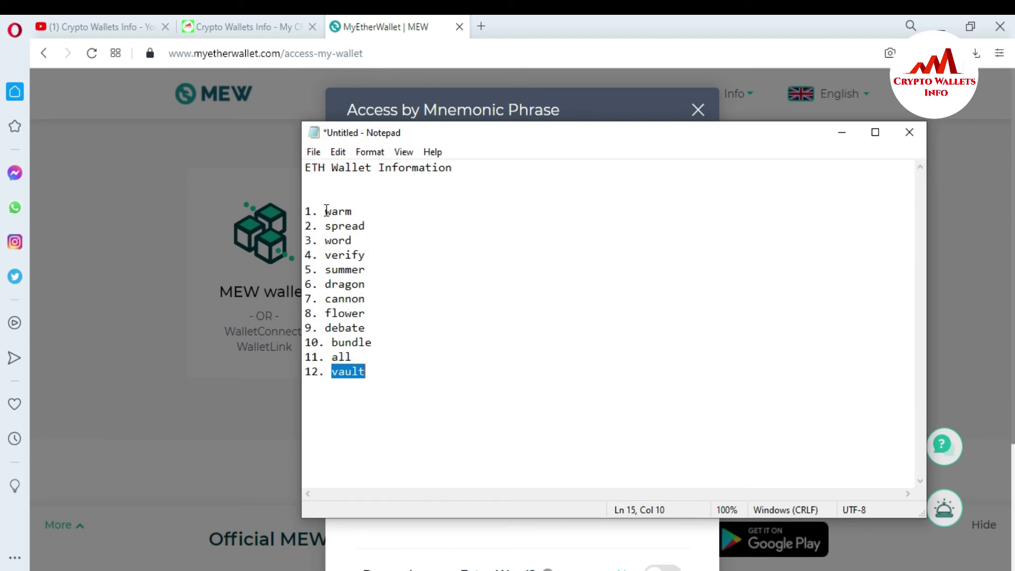
drag(307, 211, 422, 372)
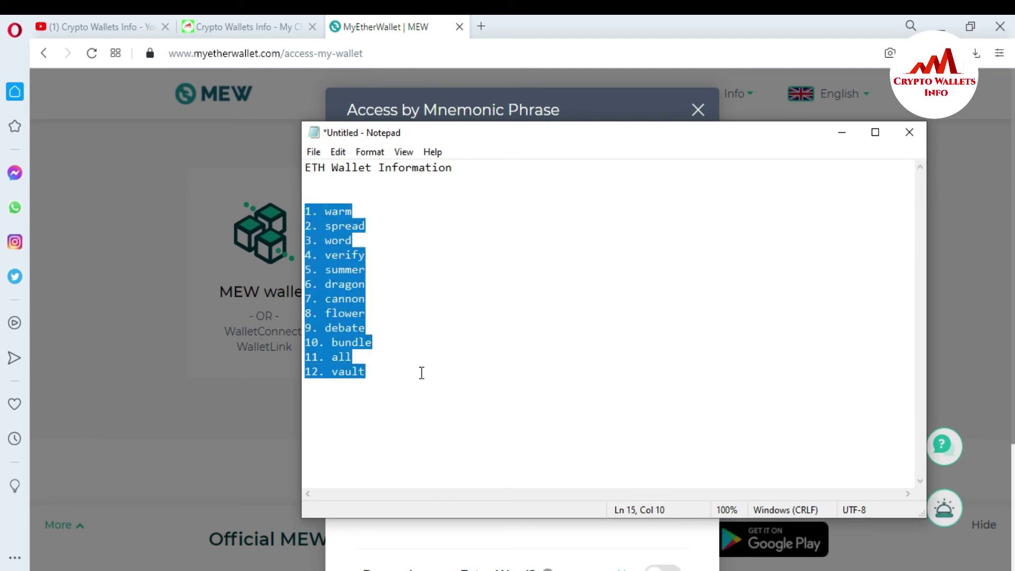
click(843, 133)
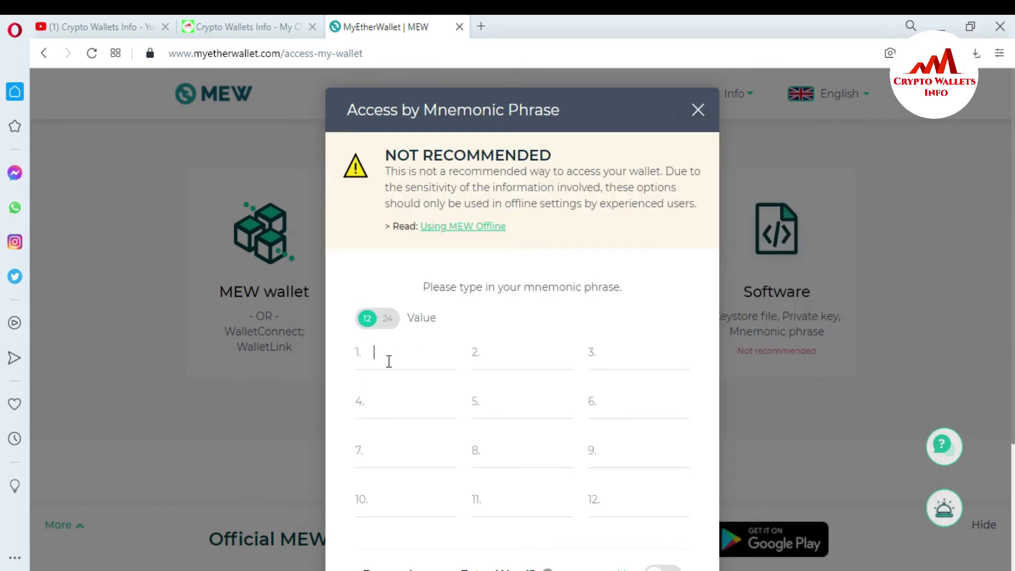
key(ctrl+v)
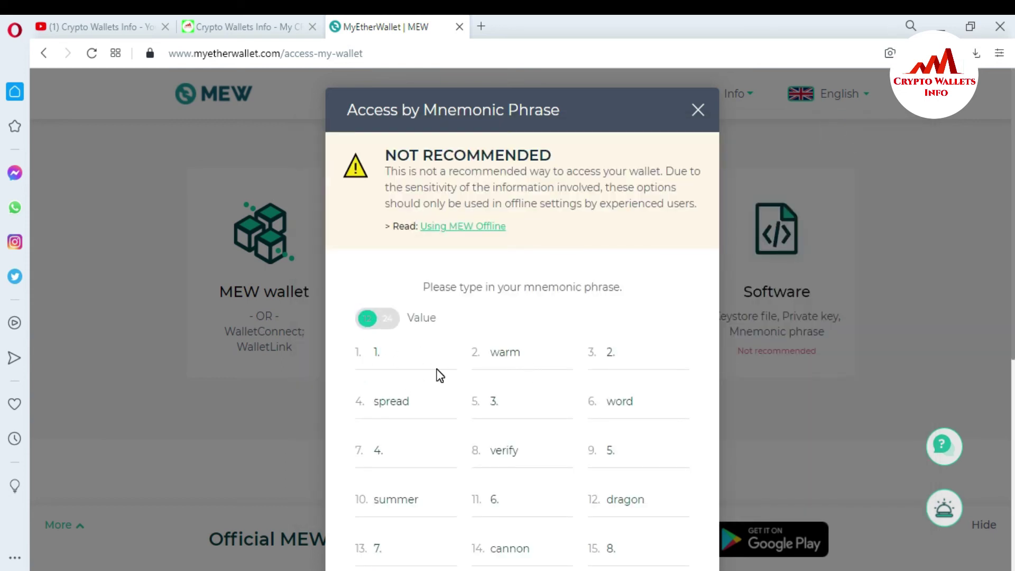
key(BackSpace)
Delete the leading numbering from the word list in Notepad
key(alt+Tab)
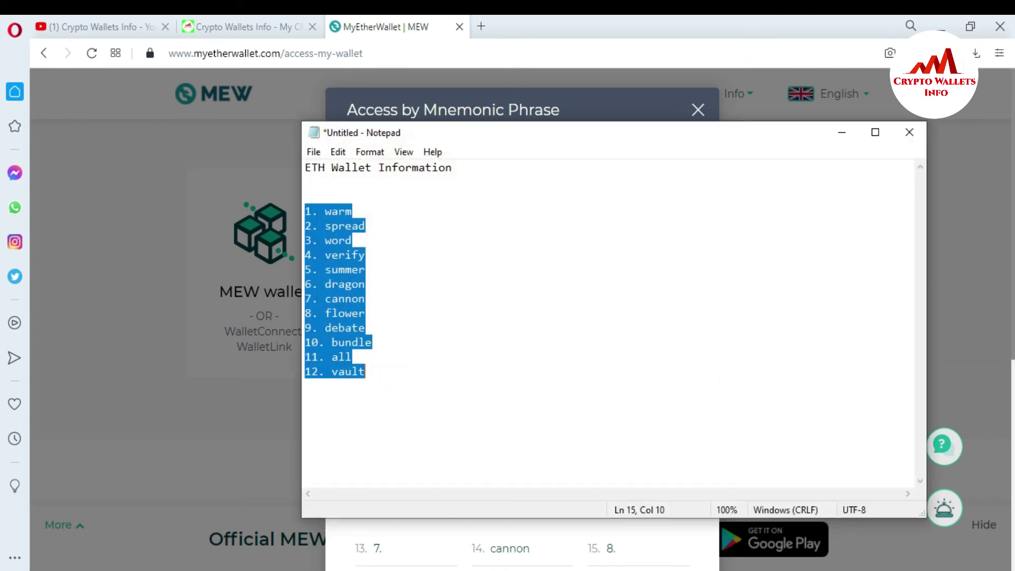
click(852, 132)
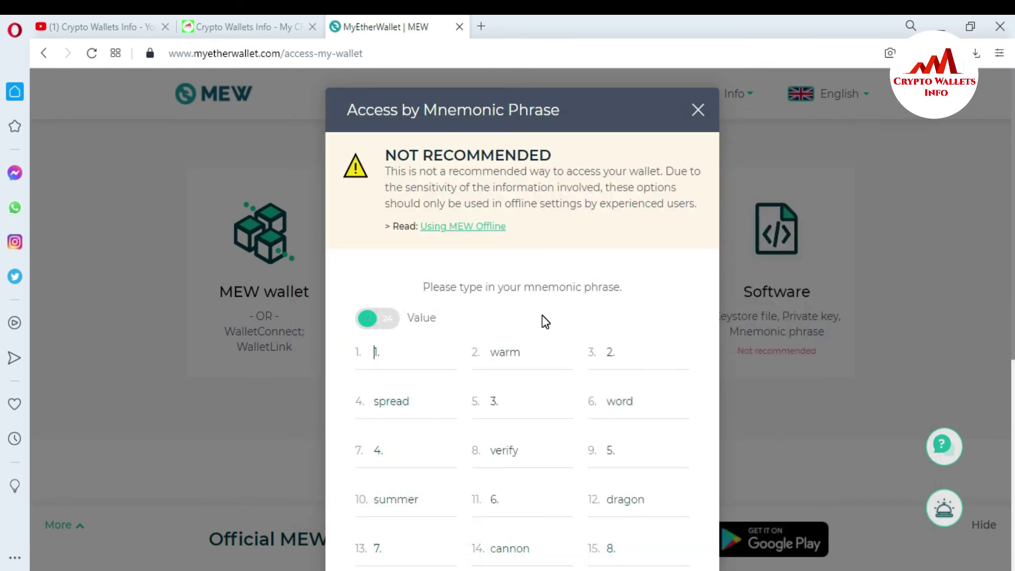
key(alt+Tab)
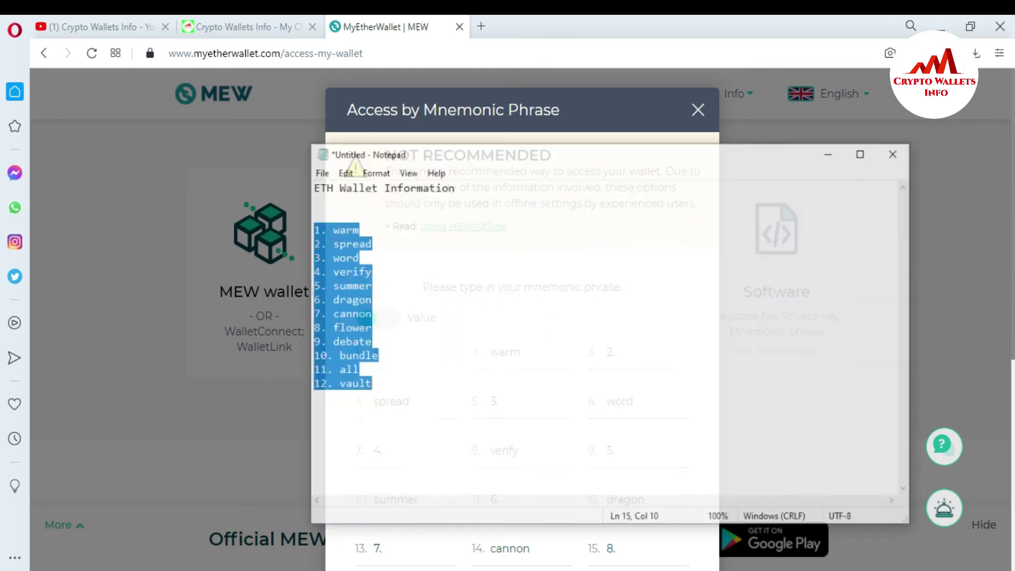
click(325, 214)
drag(325, 214, 425, 376)
key(BackSpace)
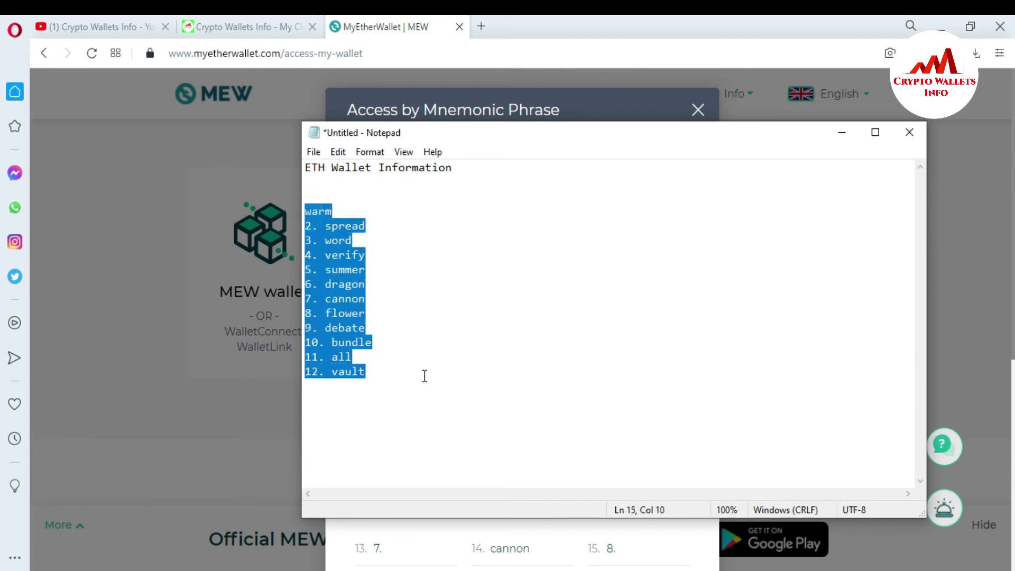
Paste the list into word field 1 again, then empty that field completely
click(842, 132)
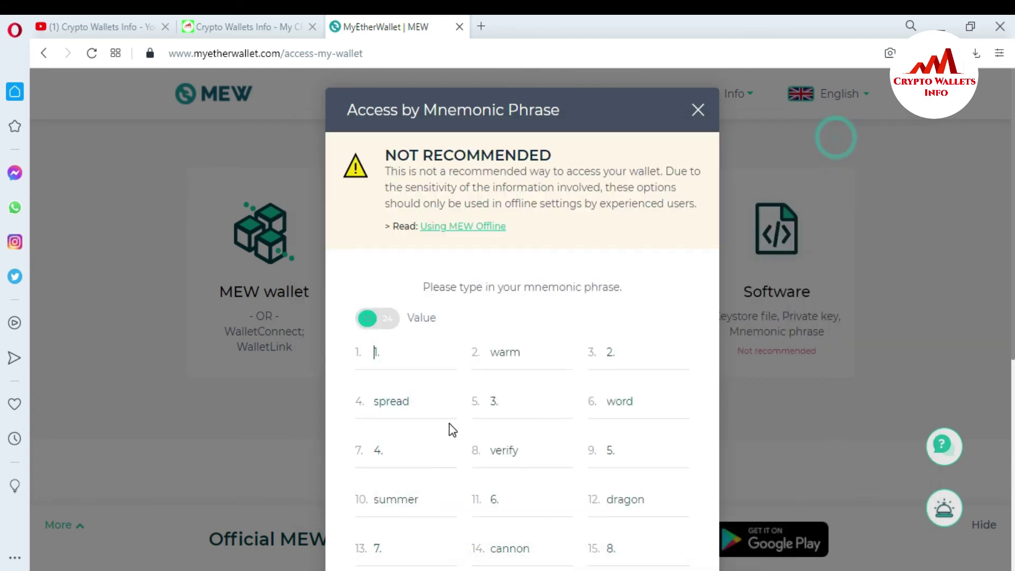
click(374, 353)
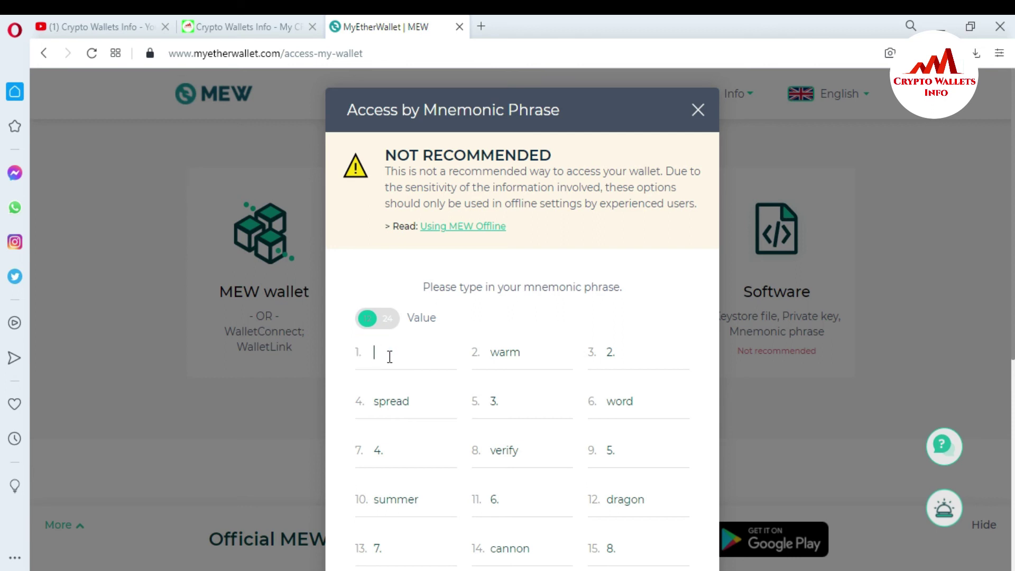
key(ctrl+v)
key(BackSpace)
key(BackSpace)
key(BackSpace)
key(BackSpace)
key(BackSpace)
key(BackSpace)
key(BackSpace)
key(BackSpace)
key(BackSpace)
key(BackSpace)
key(BackSpace)
key(BackSpace)
key(BackSpace)
key(BackSpace)
key(BackSpace)
key(BackSpace)
key(BackSpace)
key(BackSpace)
key(BackSpace)
key(BackSpace)
key(ctrl+a)
key(BackSpace)
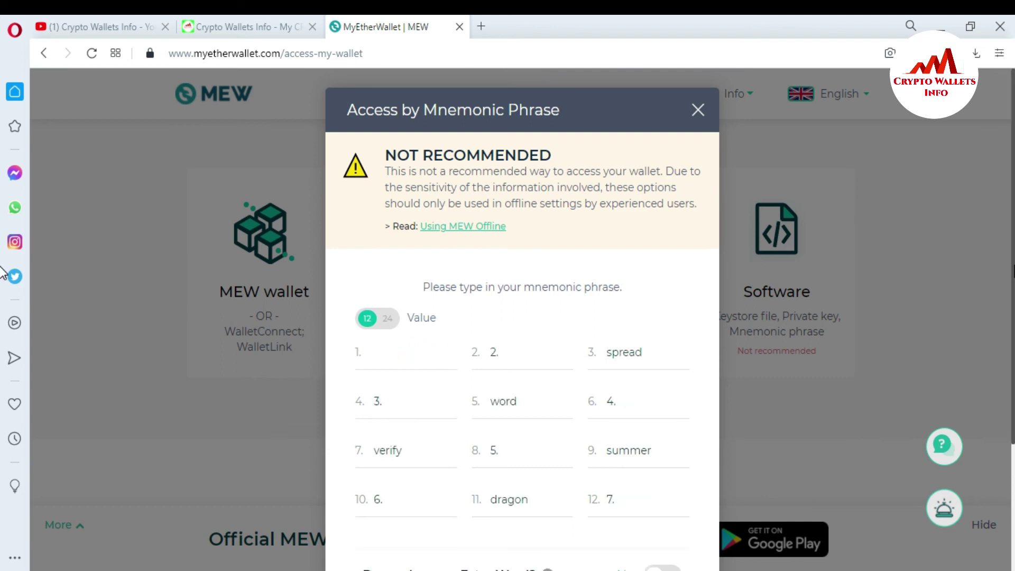
Delete the misplaced entries from mnemonic word fields 2, 3, 5 and 12
scroll(4, 275, down, 3)
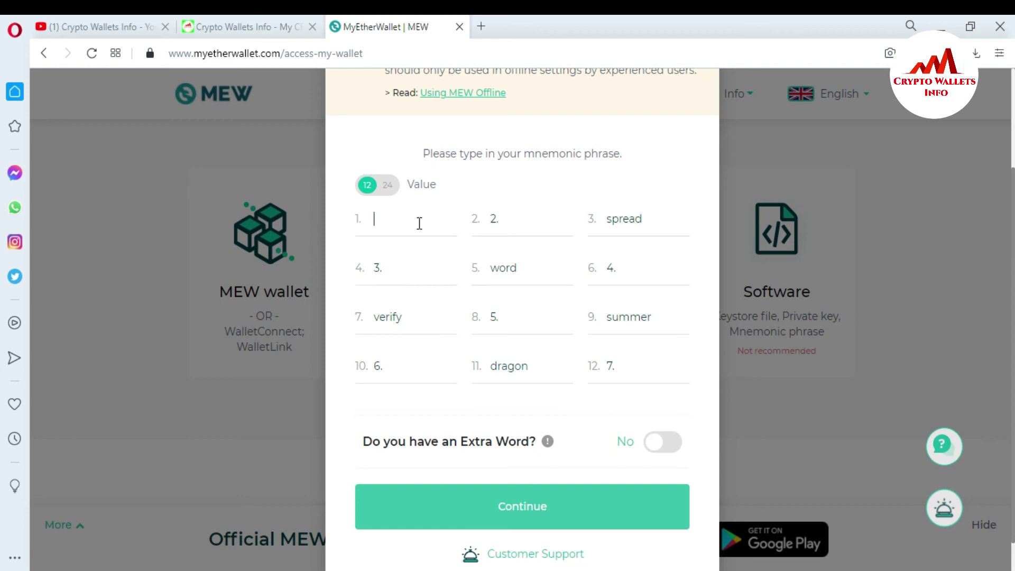
double_click(517, 222)
key(BackSpace)
double_click(625, 369)
key(BackSpace)
drag(649, 217, 603, 222)
key(BackSpace)
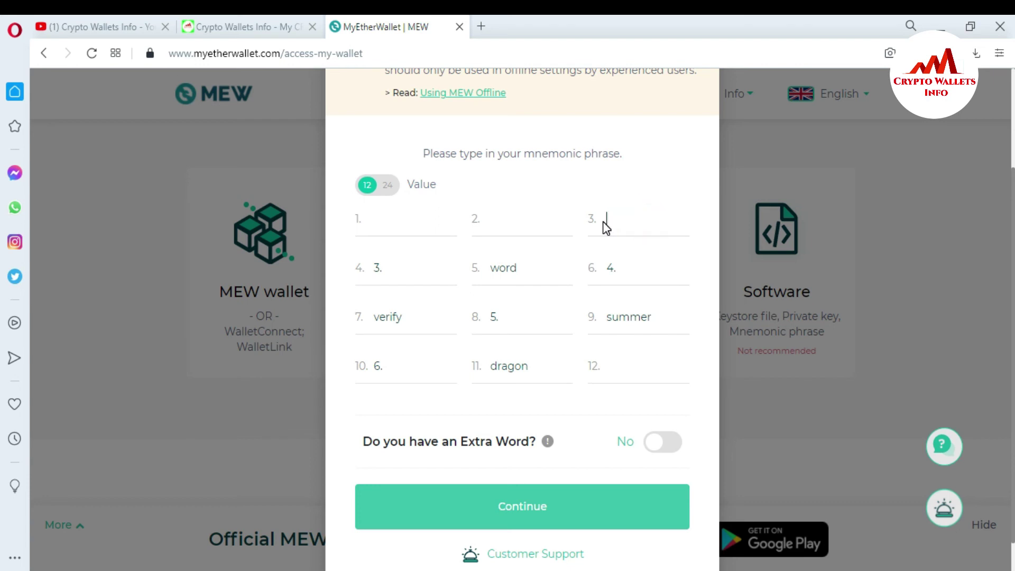
drag(545, 273, 370, 267)
key(BackSpace)
Clear the stray entries from word fields 4, 7, 8, 9, 10, 11 and select field 6's numbering
key(BackSpace)
drag(413, 316, 374, 317)
key(BackSpace)
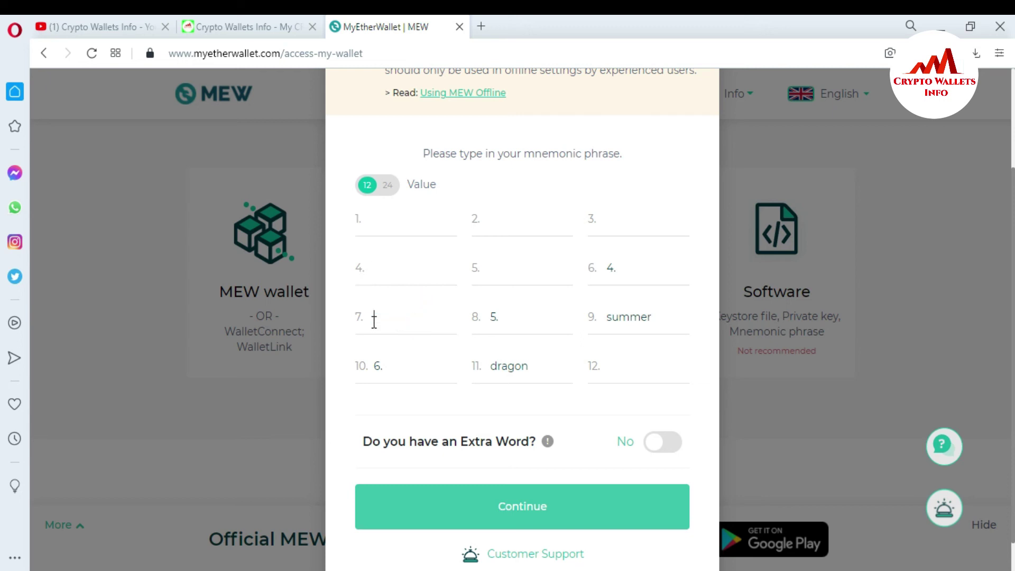
key(BackSpace)
key(BackSpace)
drag(661, 313, 608, 318)
key(BackSpace)
click(548, 367)
double_click(514, 364)
key(BackSpace)
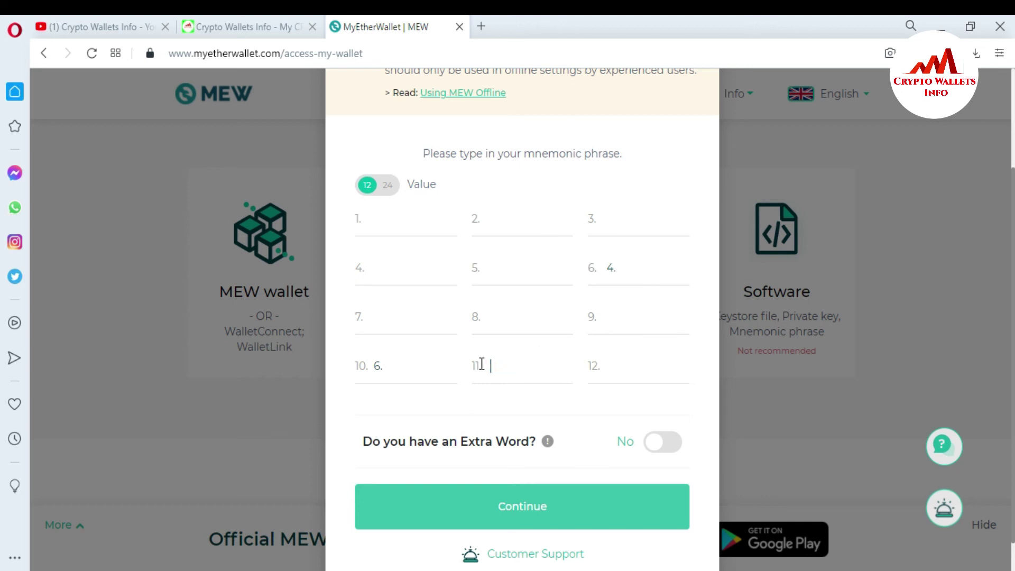
click(424, 366)
drag(423, 366, 337, 369)
key(BackSpace)
double_click(632, 267)
click(612, 268)
Clear word field 6 and paste the first recovery word into field 1
double_click(625, 268)
key(BackSpace)
key(alt+Tab)
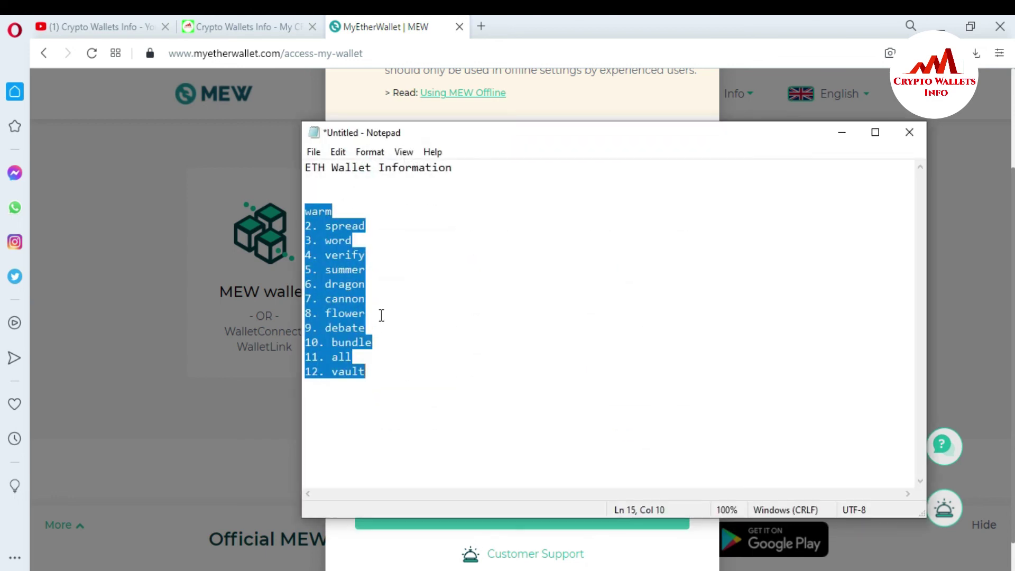
drag(333, 211, 308, 209)
key(ctrl+c)
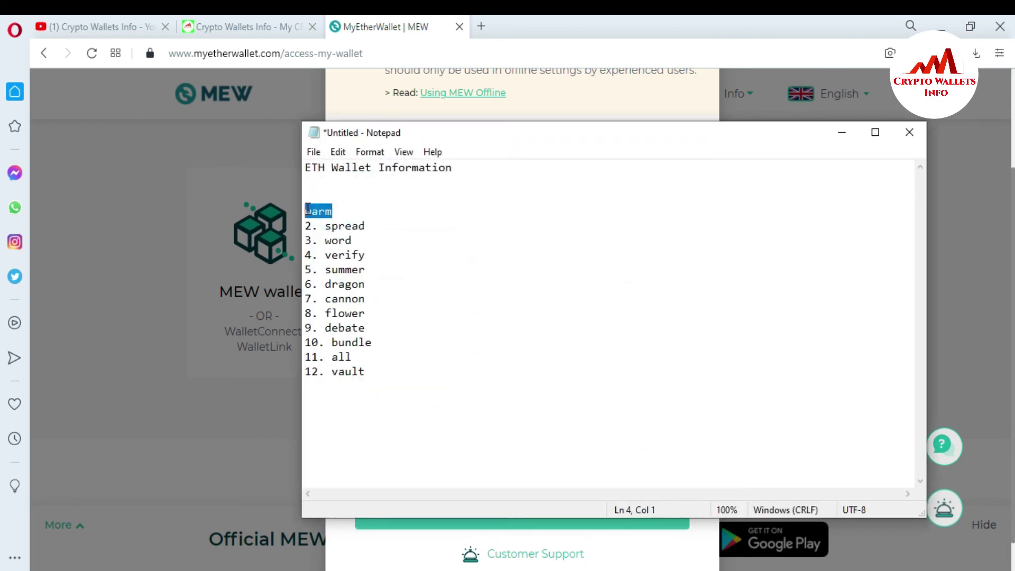
click(853, 136)
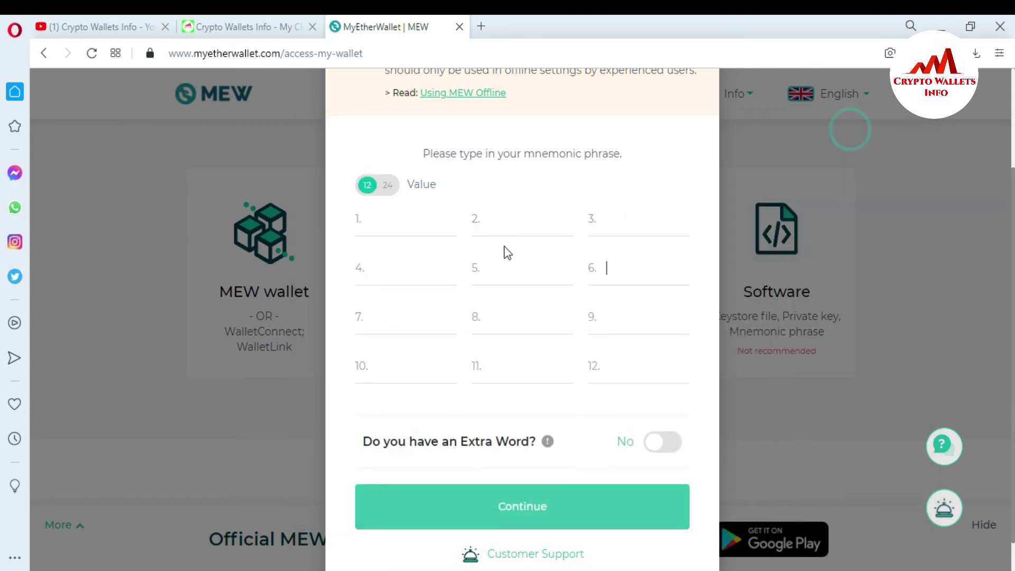
click(406, 223)
key(ctrl+v)
click(553, 215)
Paste recovery words 2 and 3 from the notes into fields 2 and 3
key(alt+Tab)
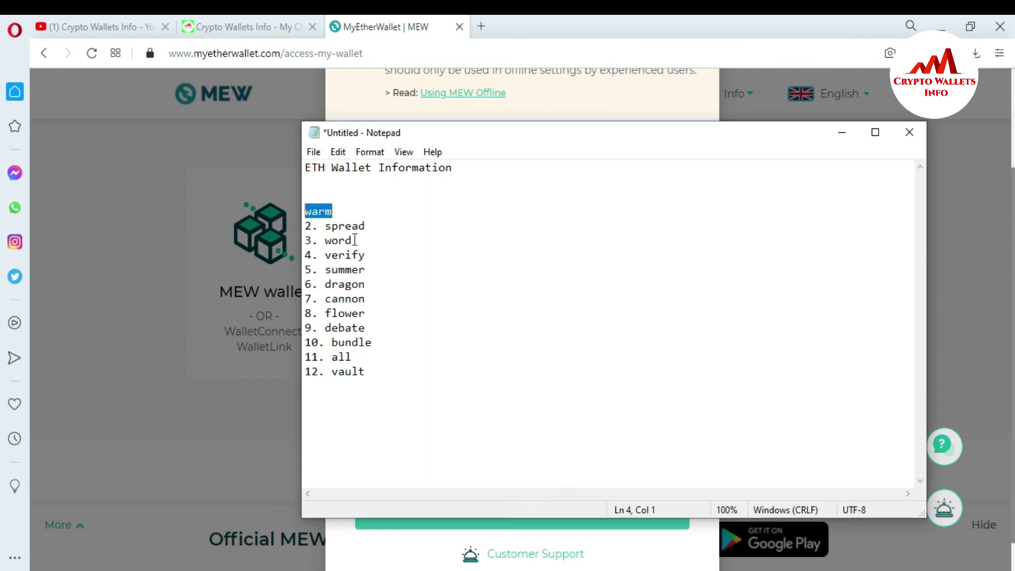
drag(325, 226, 372, 226)
key(ctrl+c)
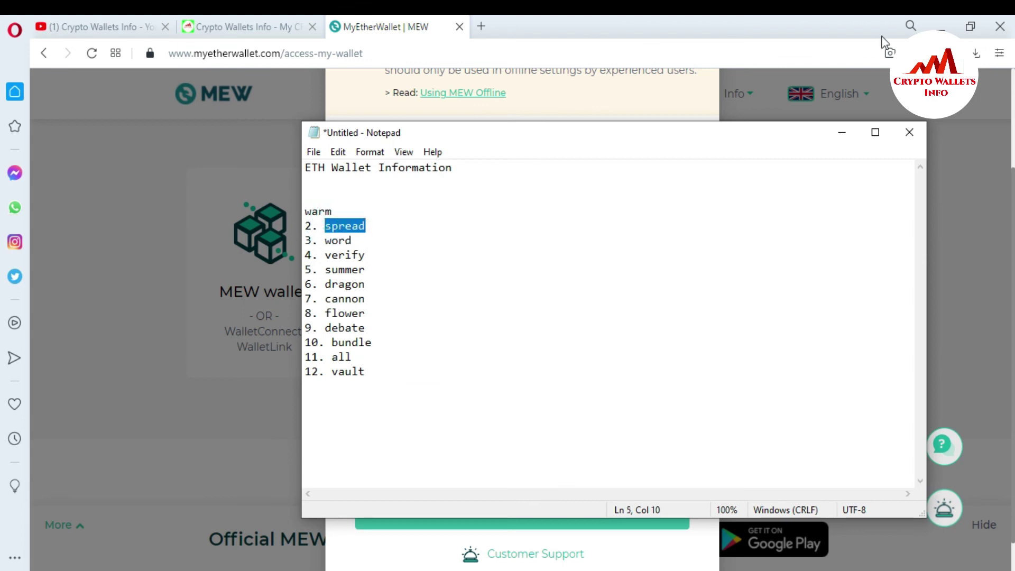
click(843, 131)
key(ctrl+v)
key(alt+Tab)
double_click(339, 240)
key(ctrl+c)
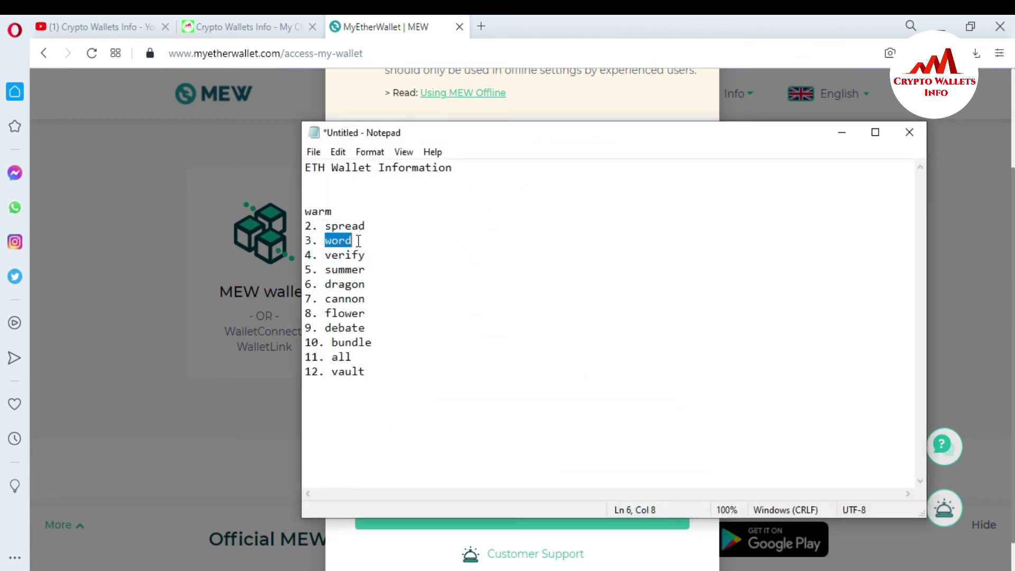
click(841, 133)
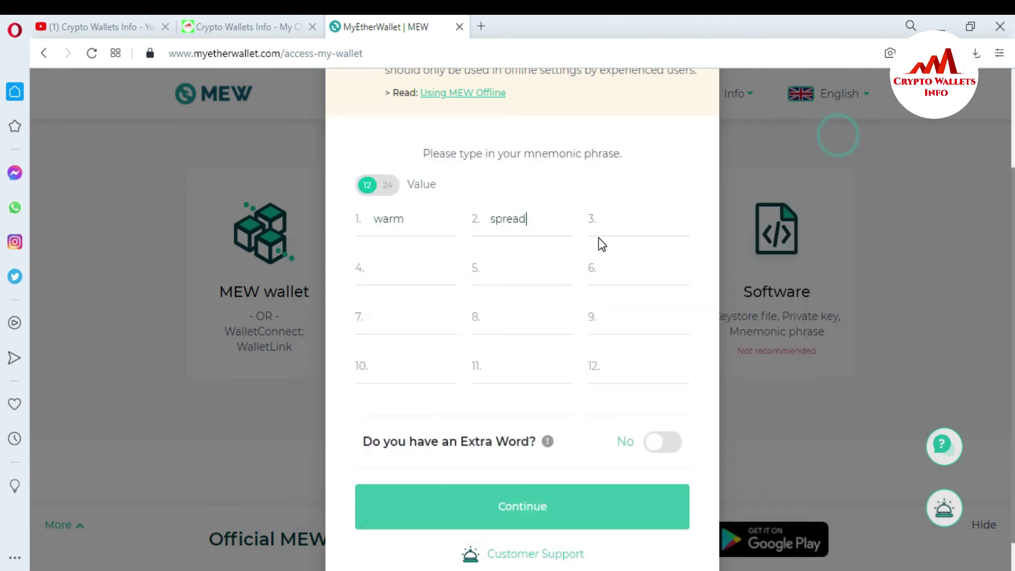
click(601, 217)
key(ctrl+v)
click(390, 267)
Paste recovery words 4 and 5 from the notes into fields 4 and 5
key(alt+Tab)
double_click(329, 254)
key(ctrl+c)
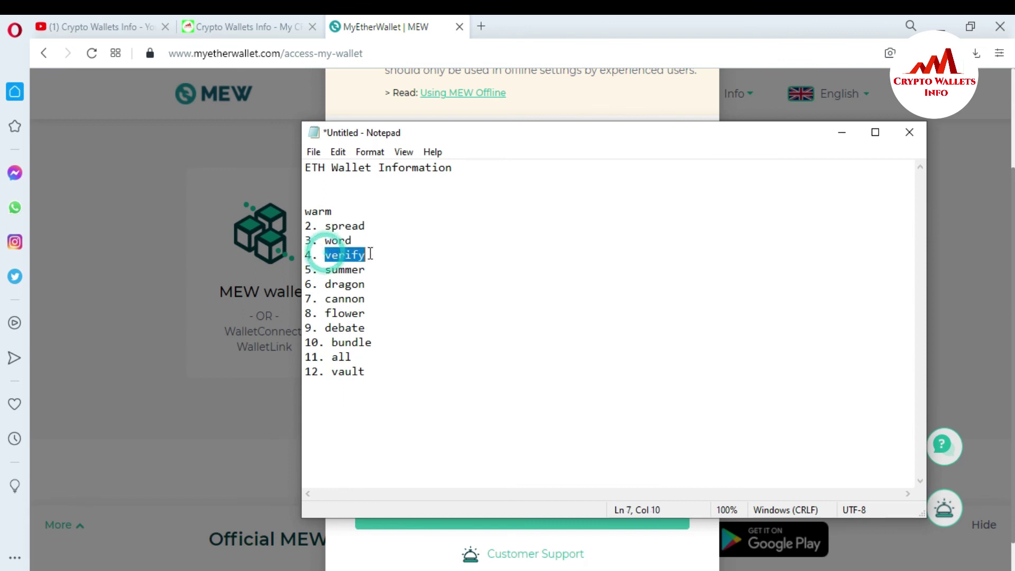
click(842, 133)
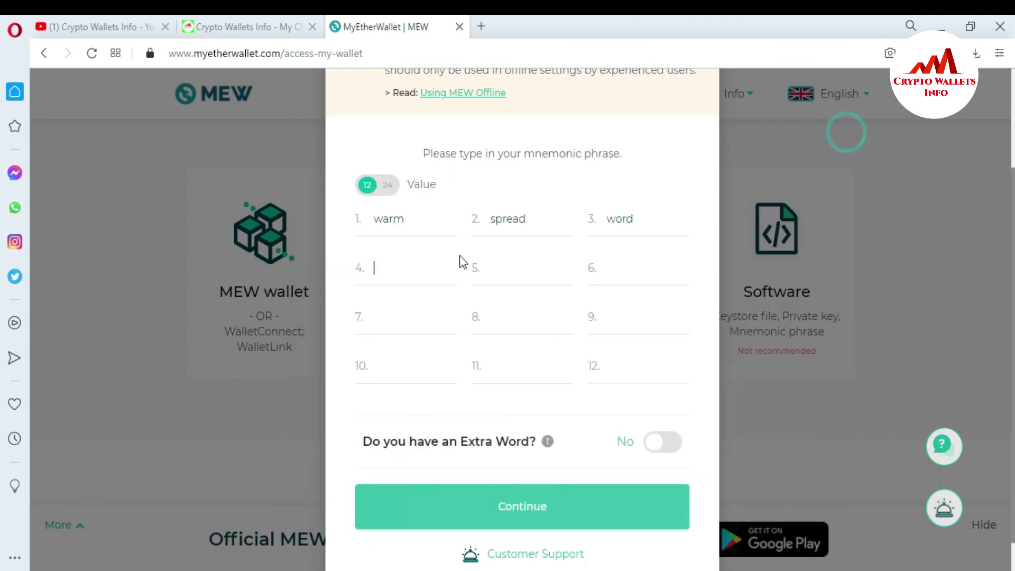
key(ctrl+v)
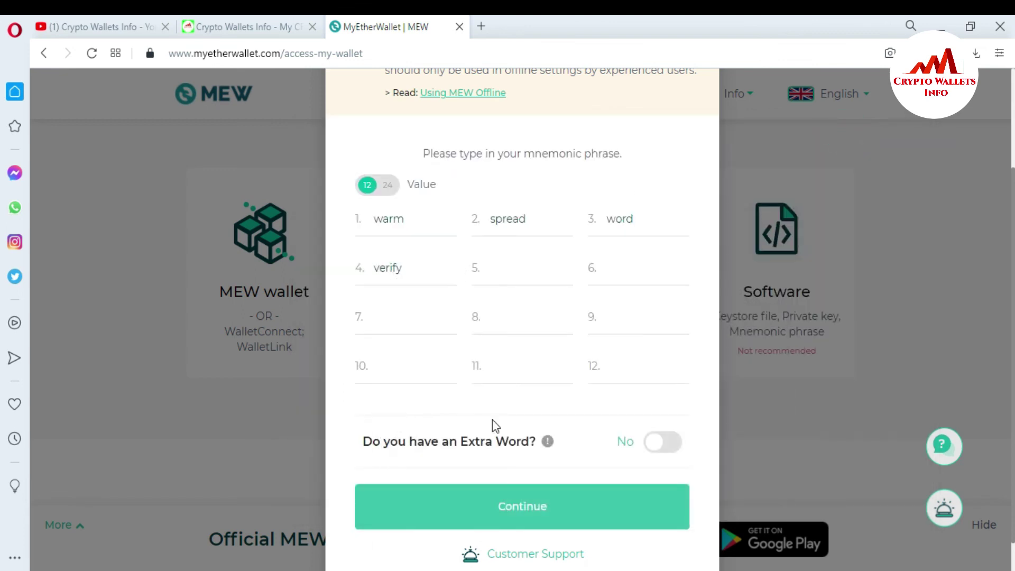
key(alt+Tab)
drag(327, 270, 368, 270)
key(ctrl+c)
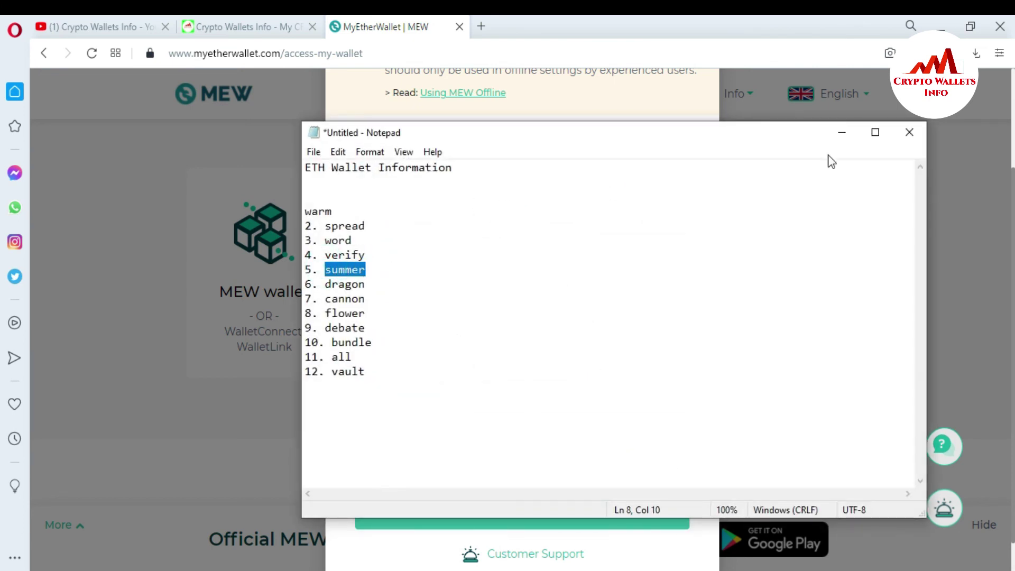
click(841, 133)
click(509, 274)
key(ctrl+v)
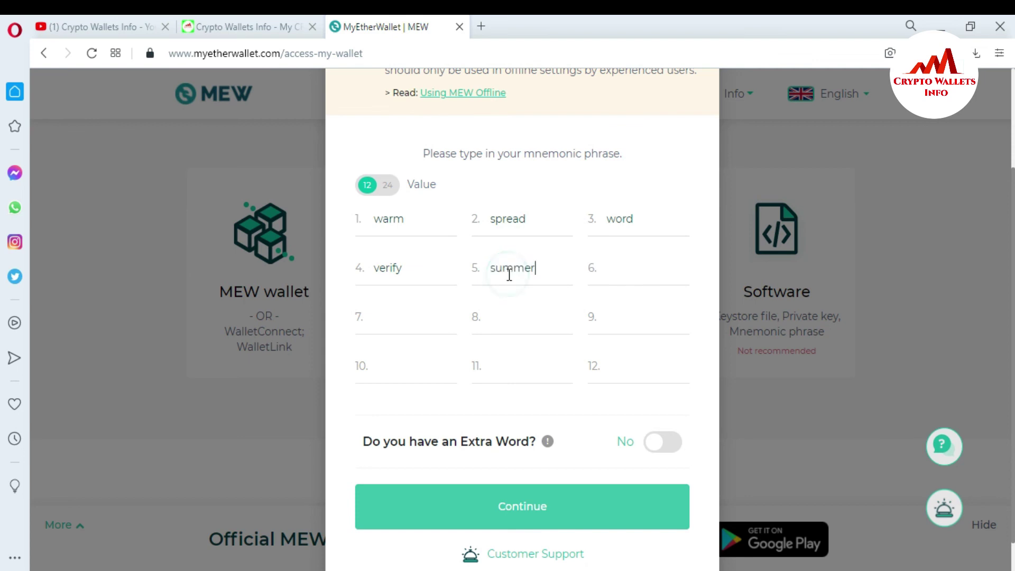
Paste the sixth recovery word into field 6 and copy word 7 from the notes
key(alt+Tab)
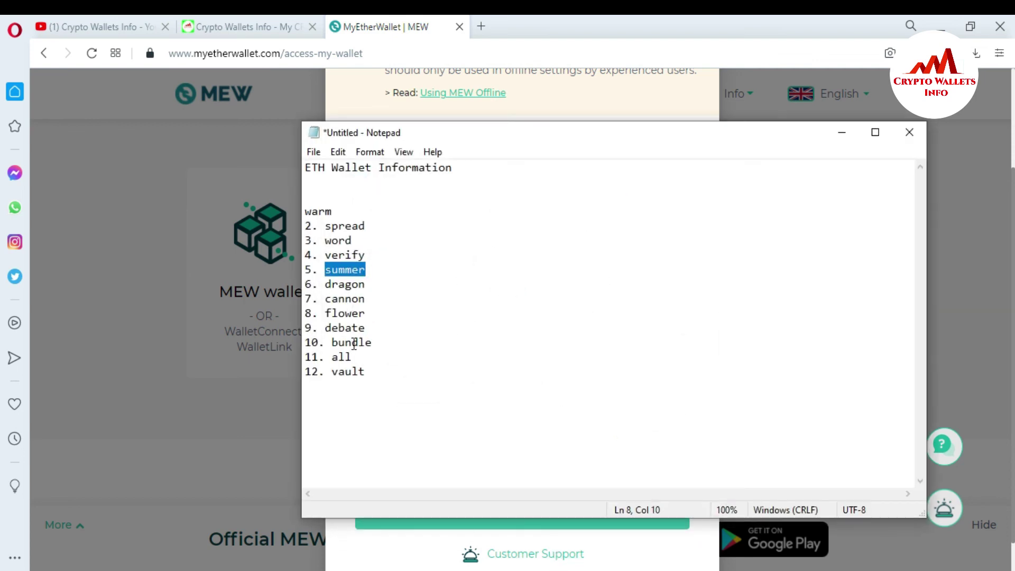
drag(327, 286, 378, 285)
key(ctrl+c)
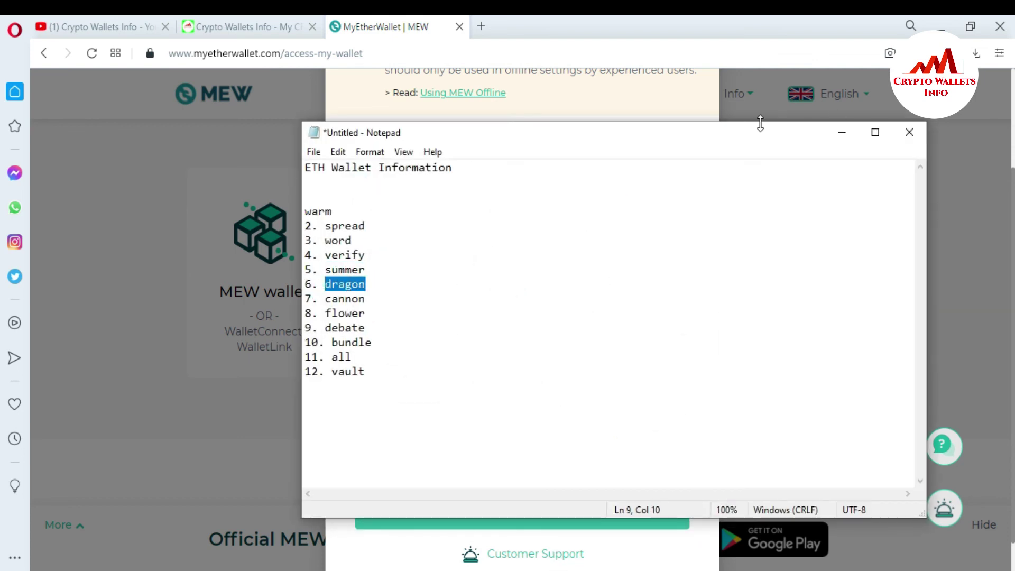
click(842, 133)
click(614, 272)
key(ctrl+v)
click(408, 319)
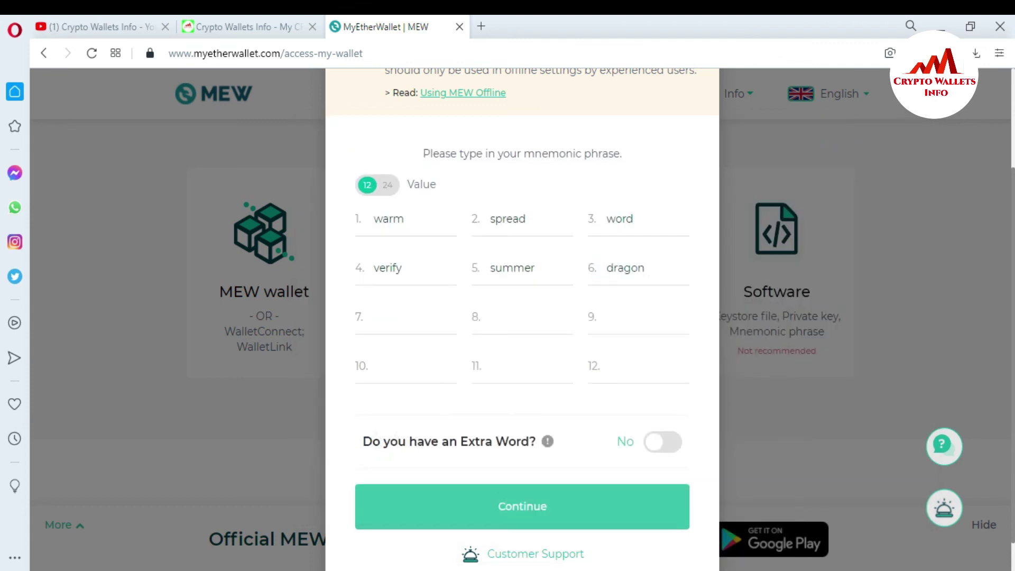
key(alt+Tab)
drag(327, 300, 373, 300)
key(ctrl+c)
Paste recovery words 7 and 8 into mnemonic fields 7 and 8
click(842, 132)
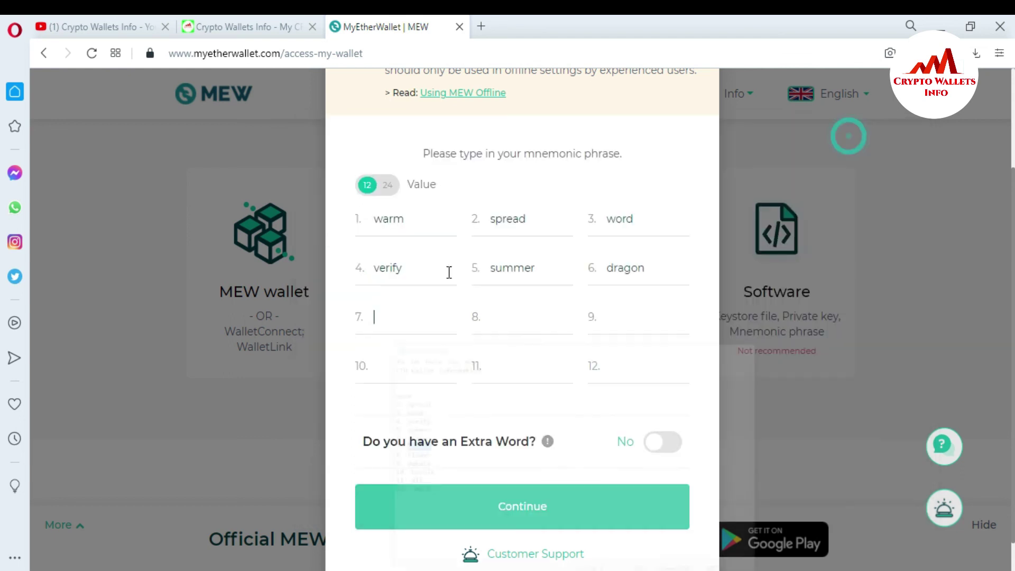
key(ctrl+v)
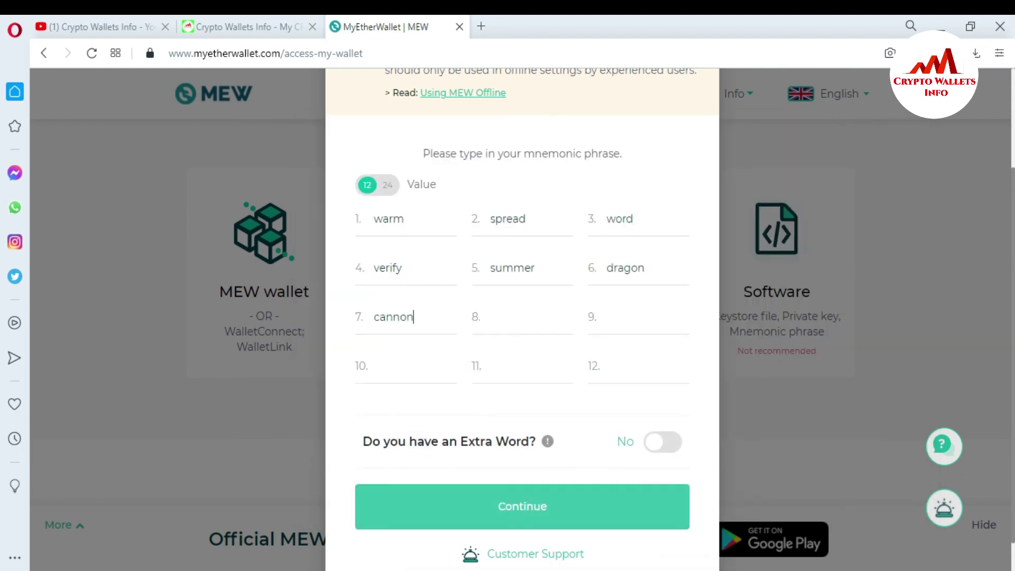
key(alt+Tab)
drag(325, 314, 365, 313)
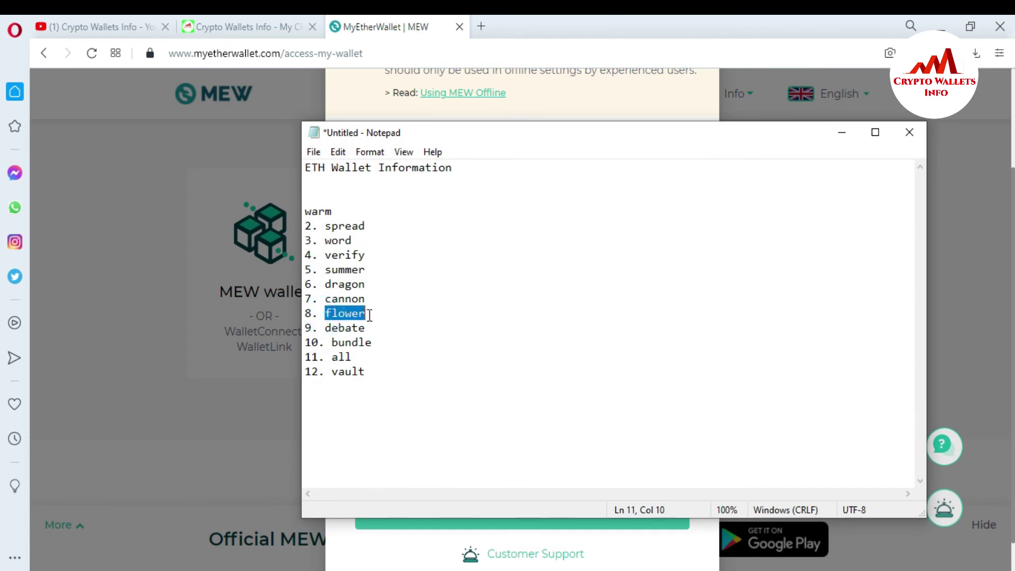
click(842, 134)
click(524, 322)
key(ctrl+v)
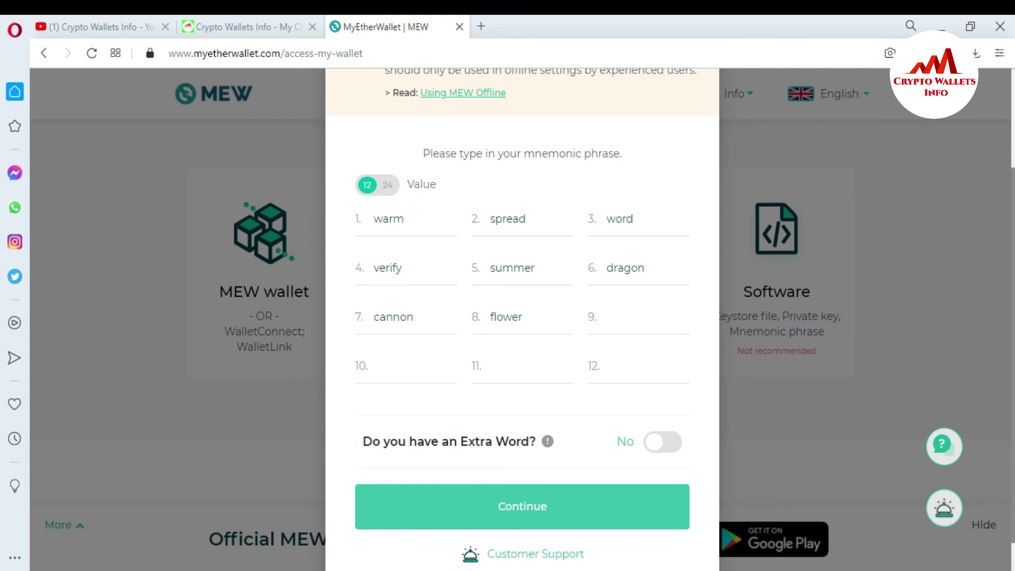
Copy recovery words 9 and 10 from the notes and paste them into fields 9 and 10
key(alt+Tab)
drag(326, 329, 369, 326)
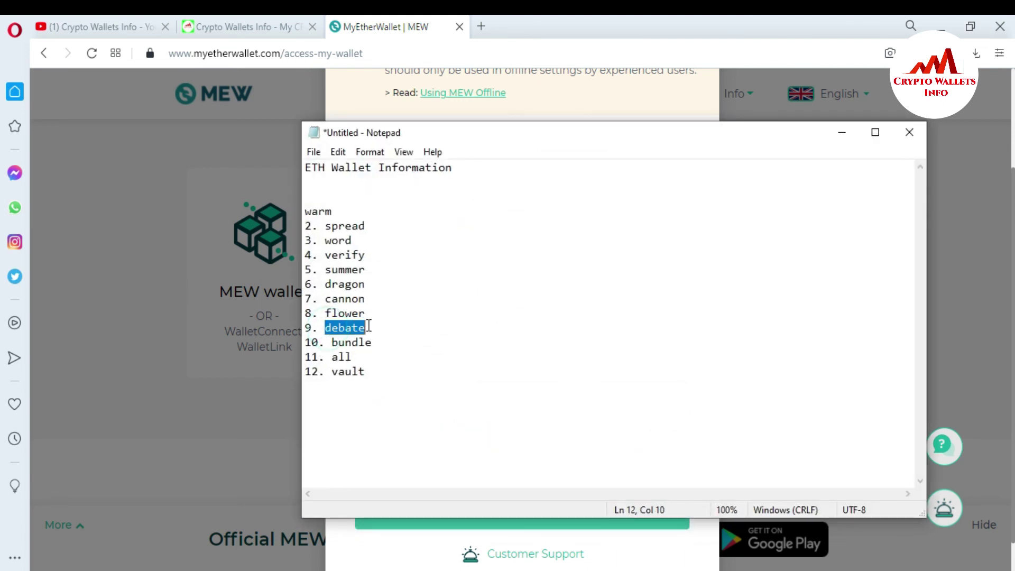
click(842, 132)
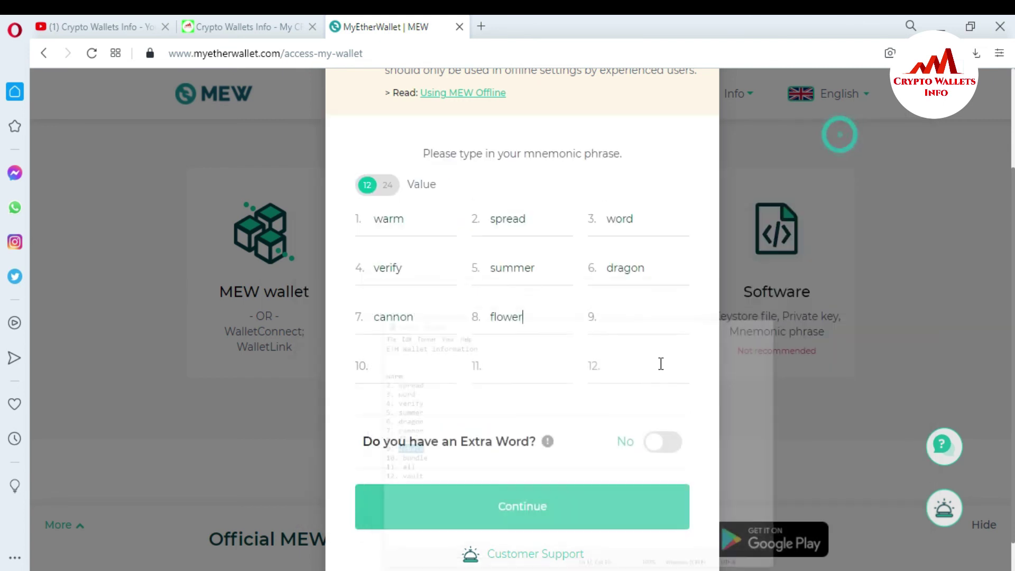
click(623, 317)
key(ctrl+v)
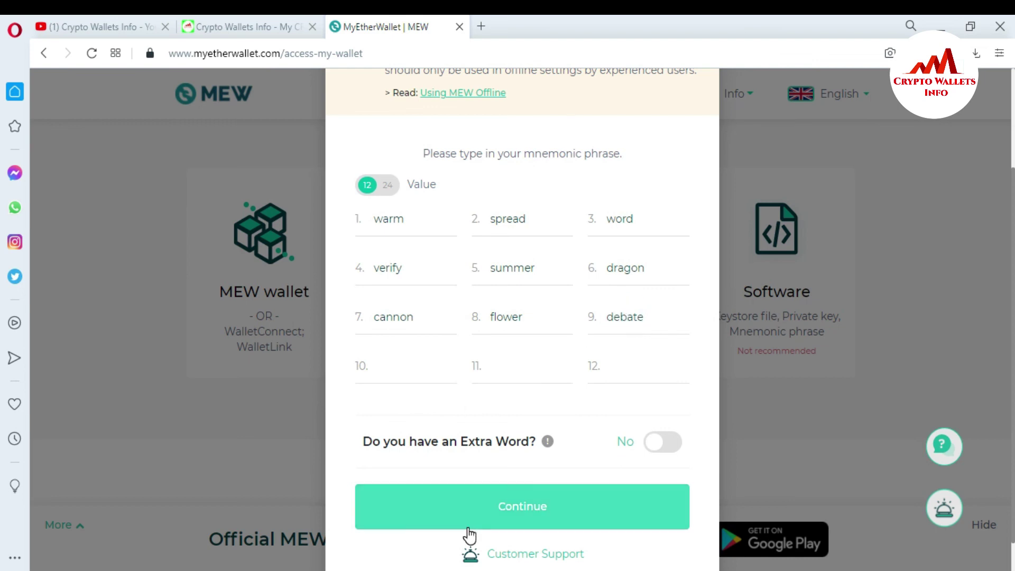
key(alt+Tab)
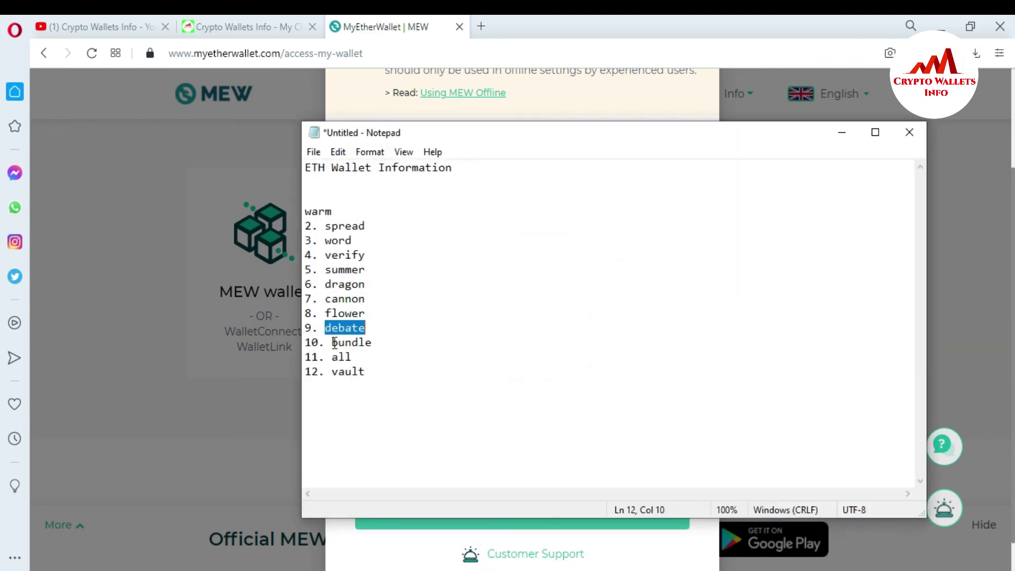
double_click(333, 343)
click(403, 342)
drag(333, 343, 372, 342)
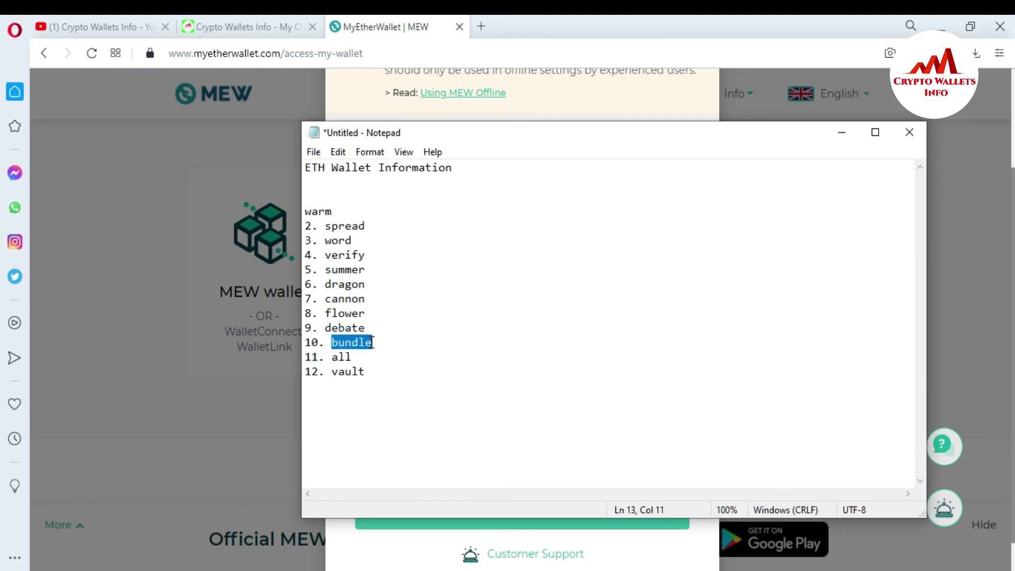
click(842, 141)
click(410, 370)
key(ctrl+v)
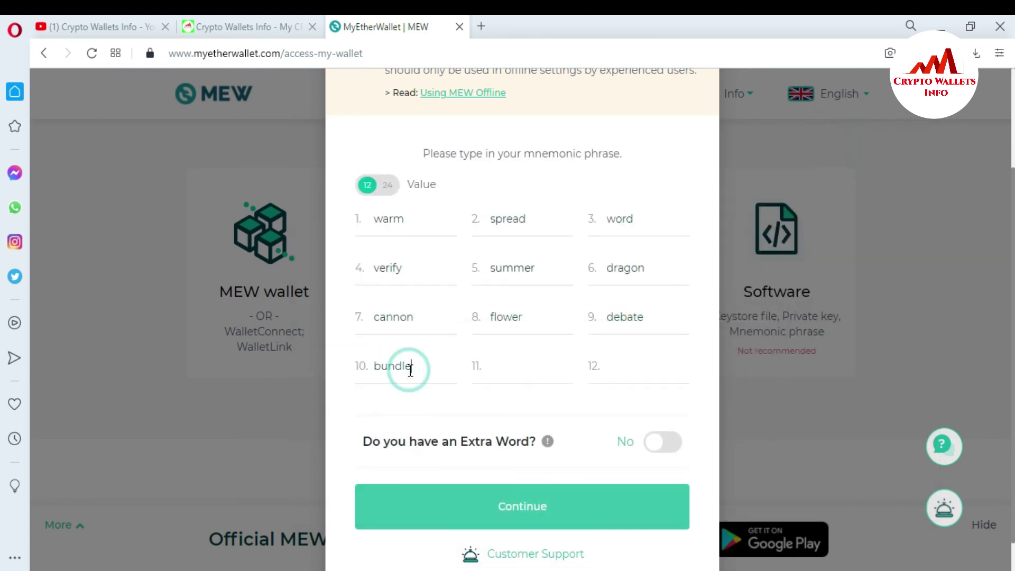
Paste the final recovery words 11 and 12 into fields 11 and 12
click(521, 570)
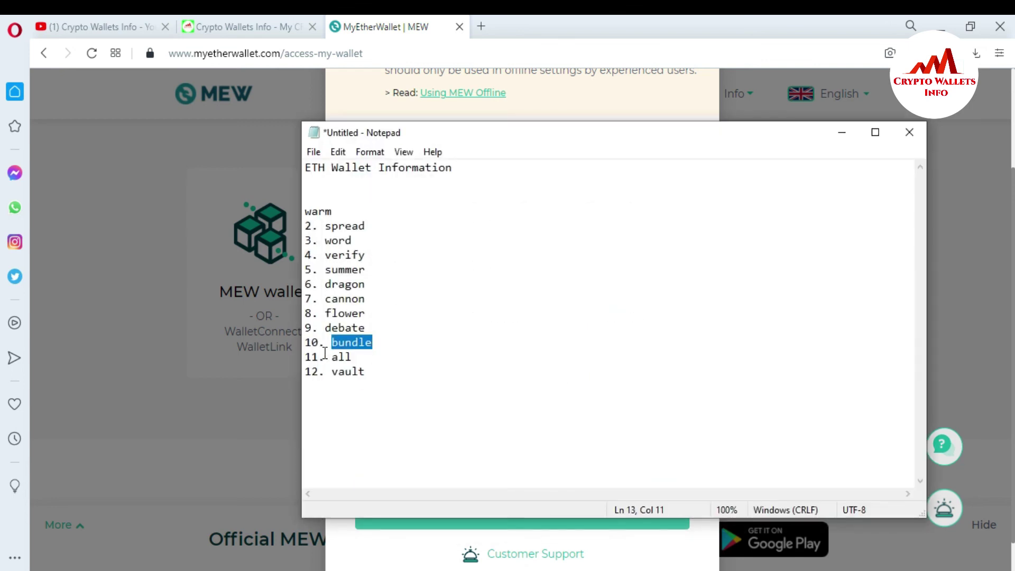
drag(332, 357, 352, 358)
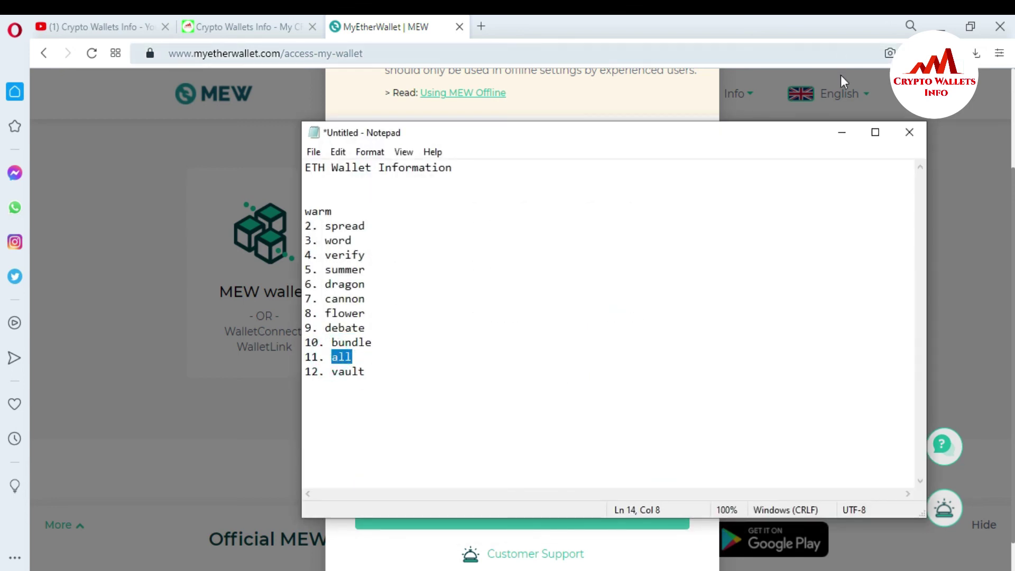
click(842, 134)
click(505, 366)
key(ctrl+v)
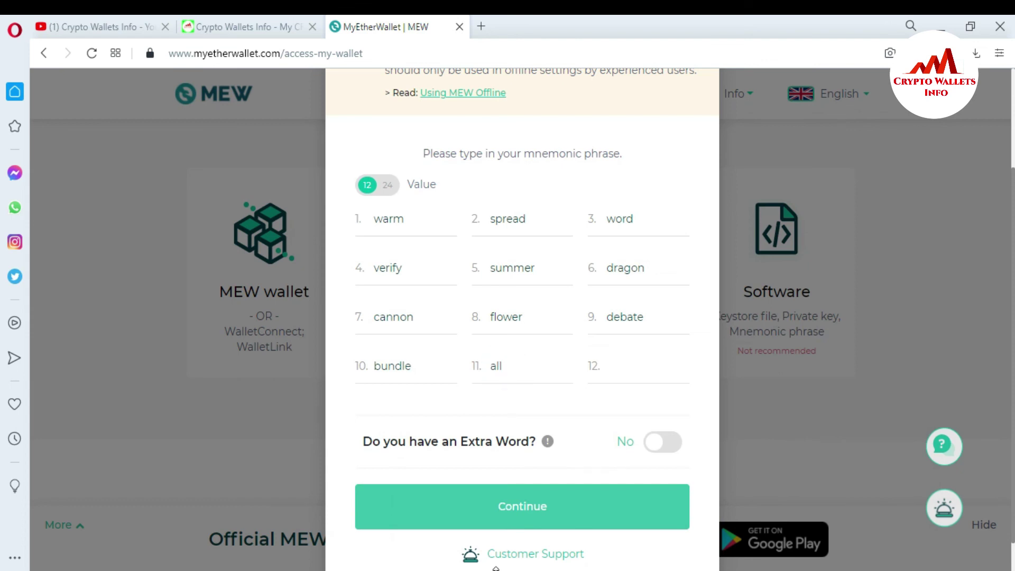
key(alt+Tab)
drag(333, 372, 369, 371)
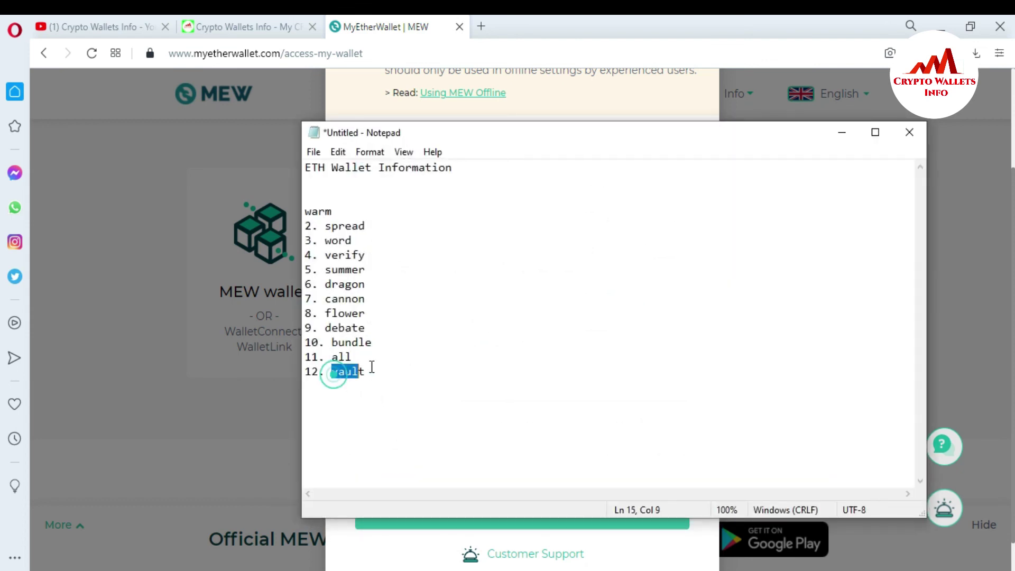
click(842, 132)
click(631, 359)
key(ctrl+v)
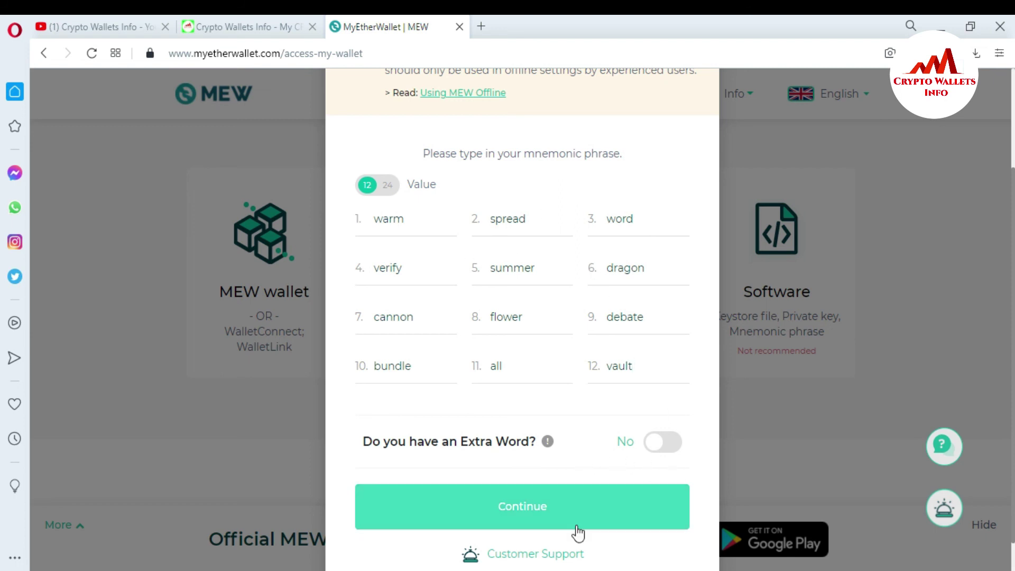
Submit the 12-word phrase and page forward through the derived addresses, each showing 0.000 balance
click(523, 513)
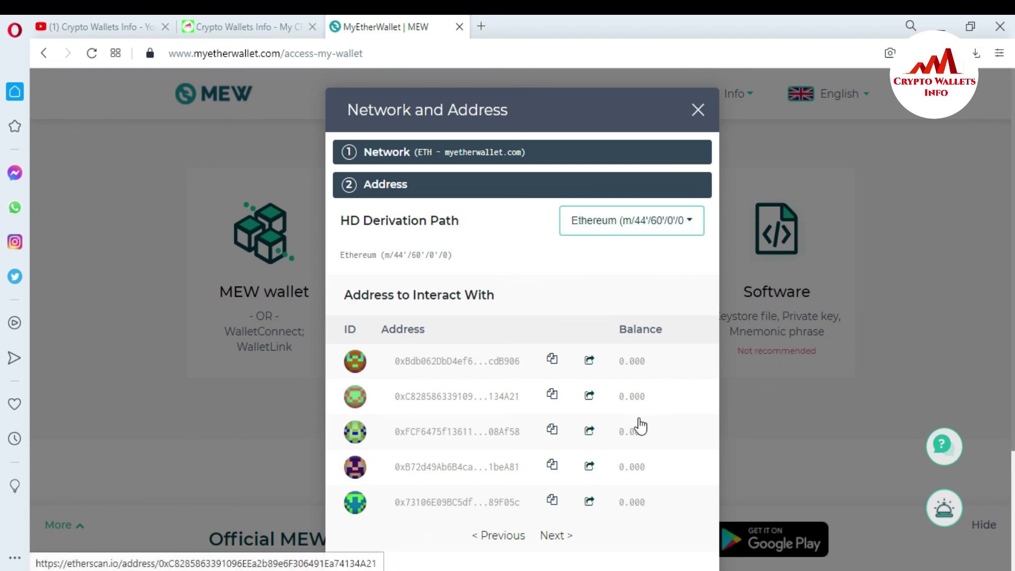
click(557, 536)
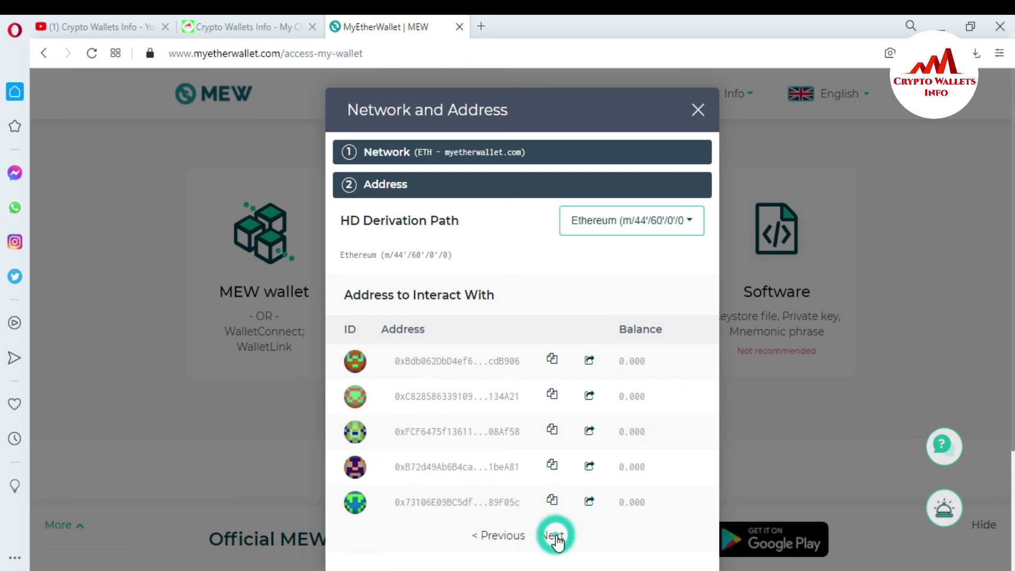
click(557, 537)
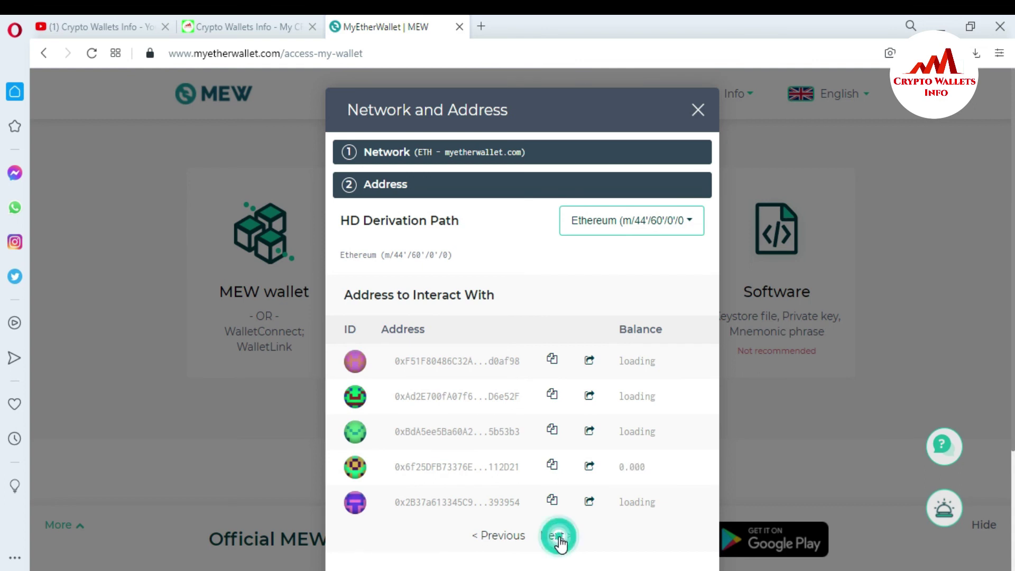
click(558, 537)
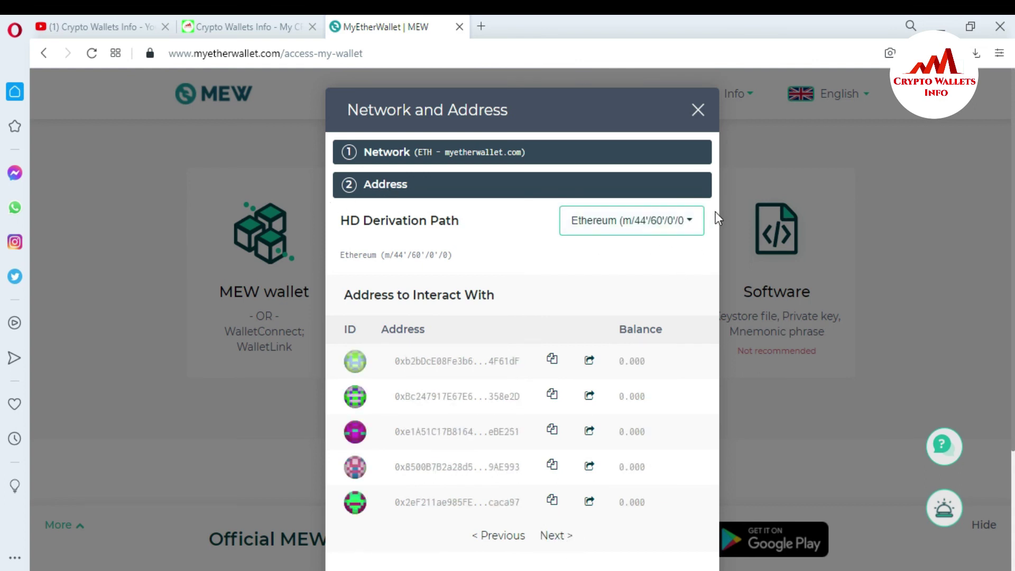
Choose the wallet address, accept the terms, and access the wallet to reach its dashboard
click(705, 186)
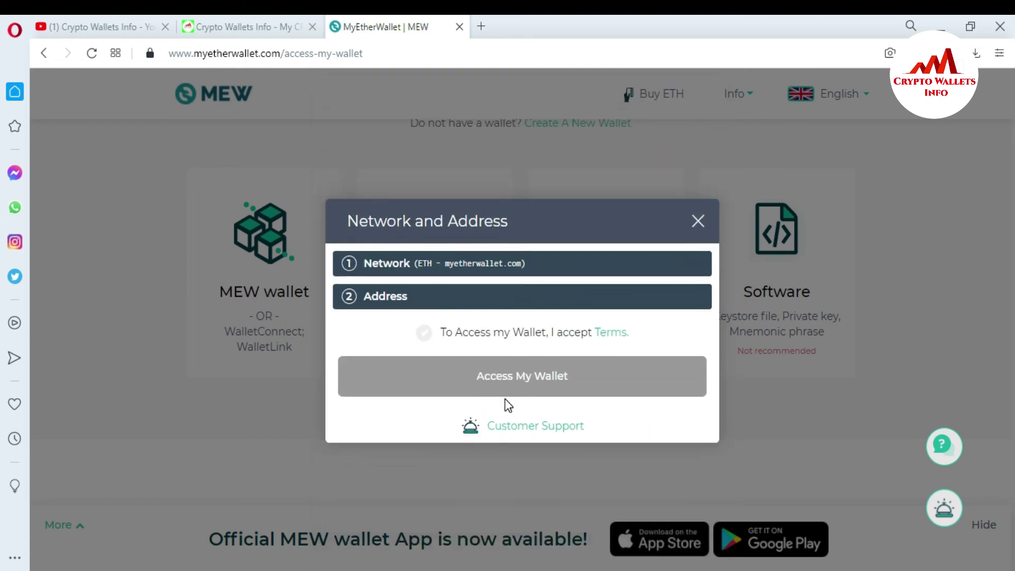
click(425, 333)
click(538, 376)
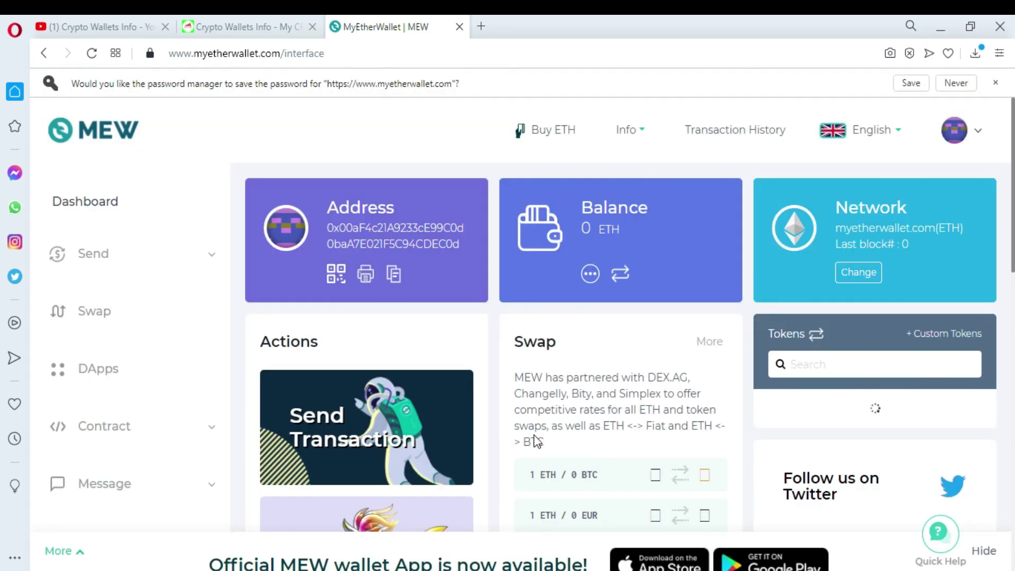